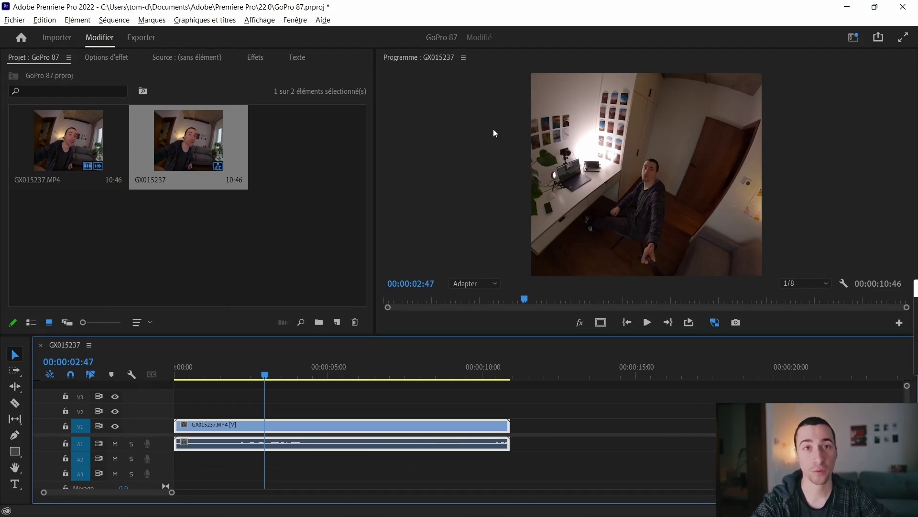
Change the GX015237 sequence's frame size to 3840 by 2160 pixels in the sequence settings
left_click(114, 20)
left_click(190, 31)
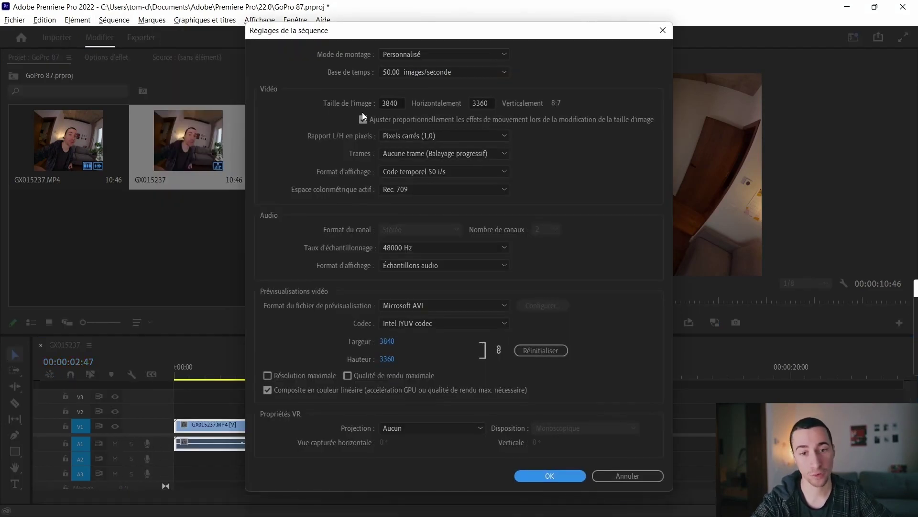
double_click(395, 102)
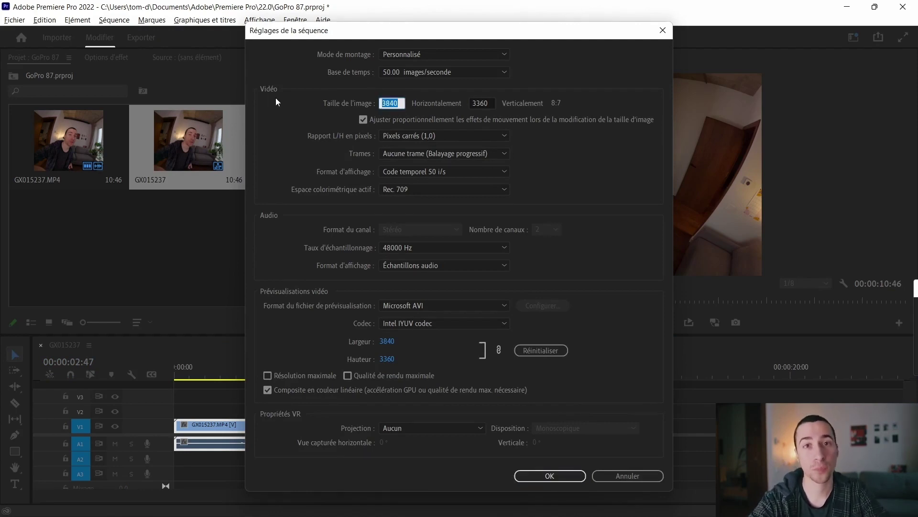
key("Tab")
type("2160")
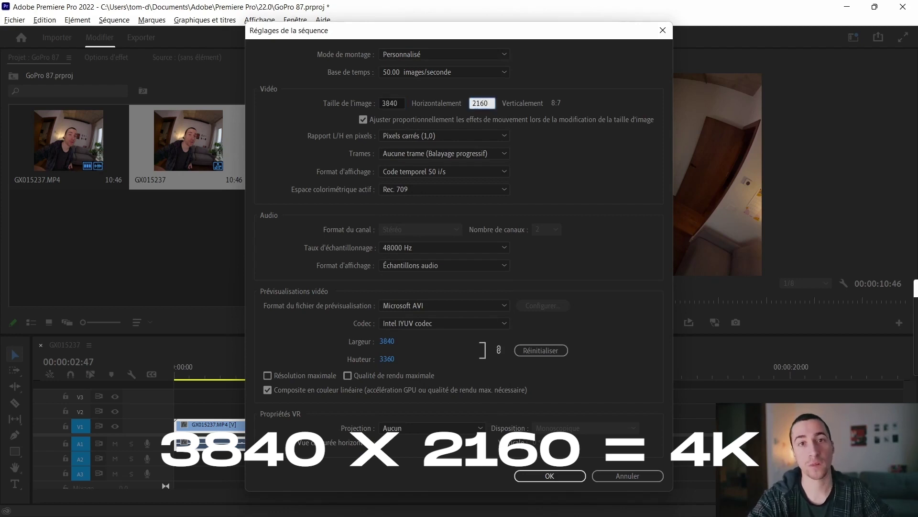
key("Return")
key("Return")
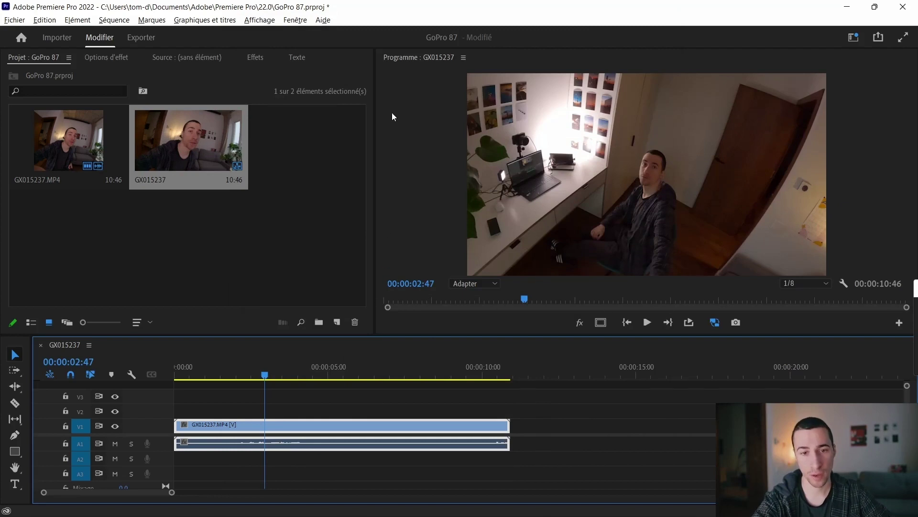
Try scaling the GX015237.MP4 clip down inside the 4K frame and undo the scale change
left_click(127, 58)
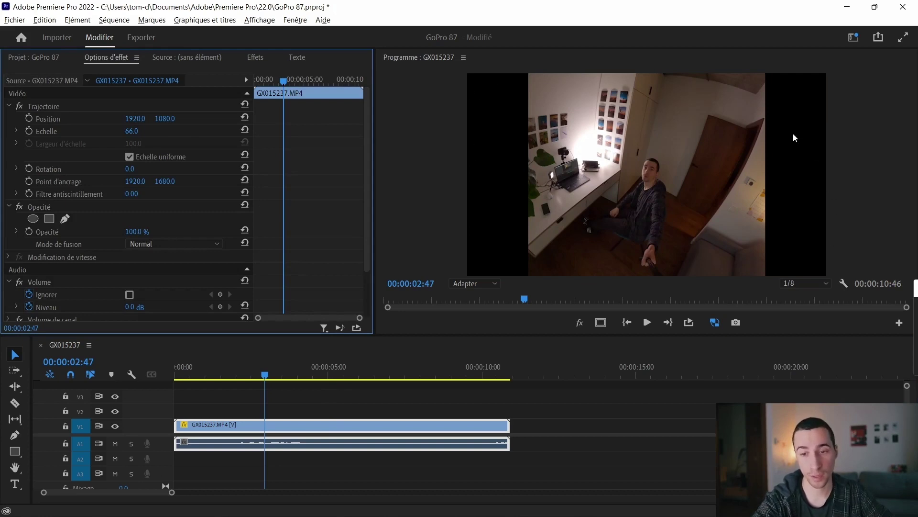
key("ctrl+z")
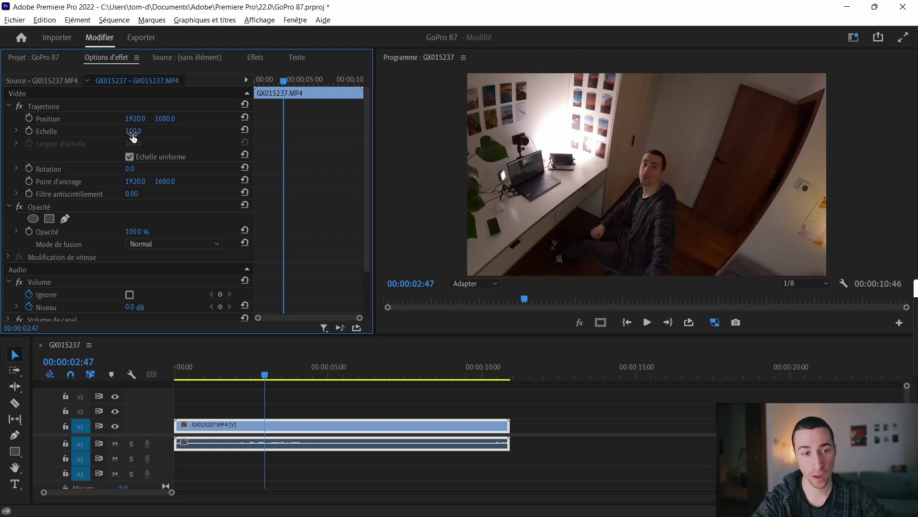
left_click_drag(132, 131, 117, 128)
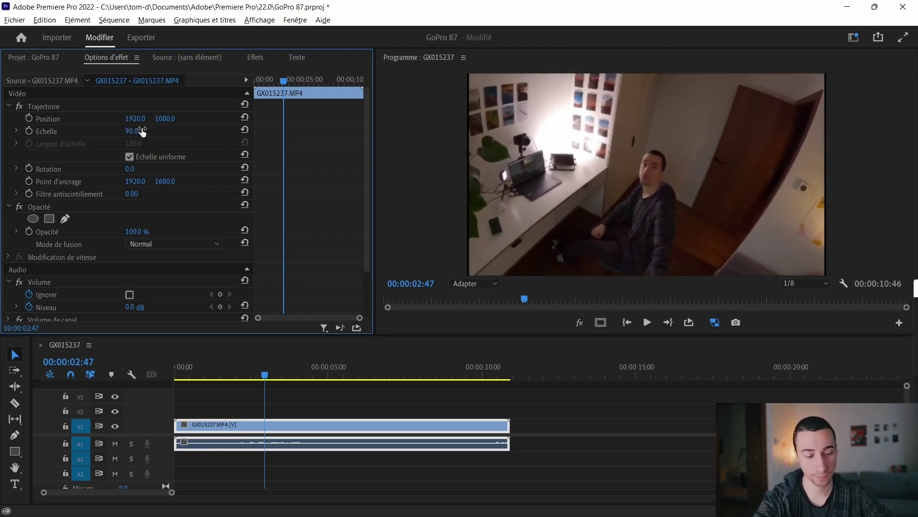
Find the GoPro FX Reframe video effect and apply it to the GX015237.MP4 clip on track V1
left_click(255, 57)
left_click(67, 73)
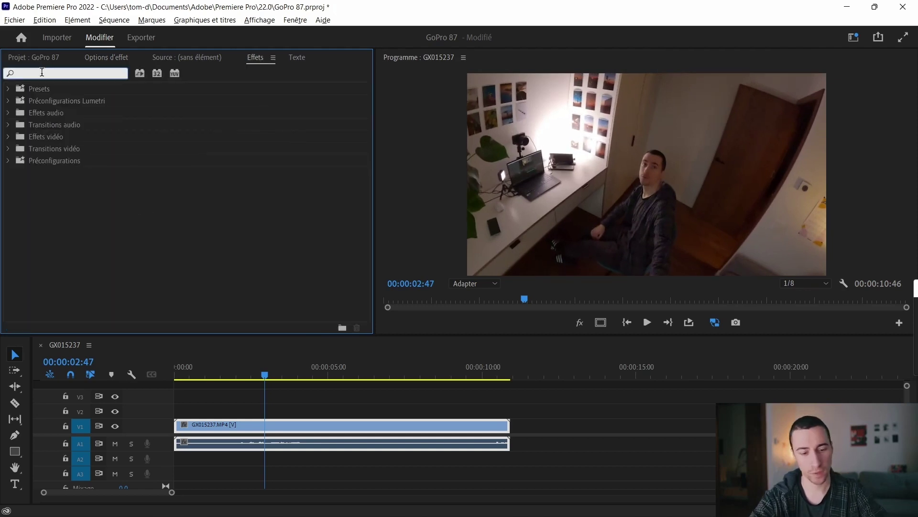
type("fx refrfx reframe")
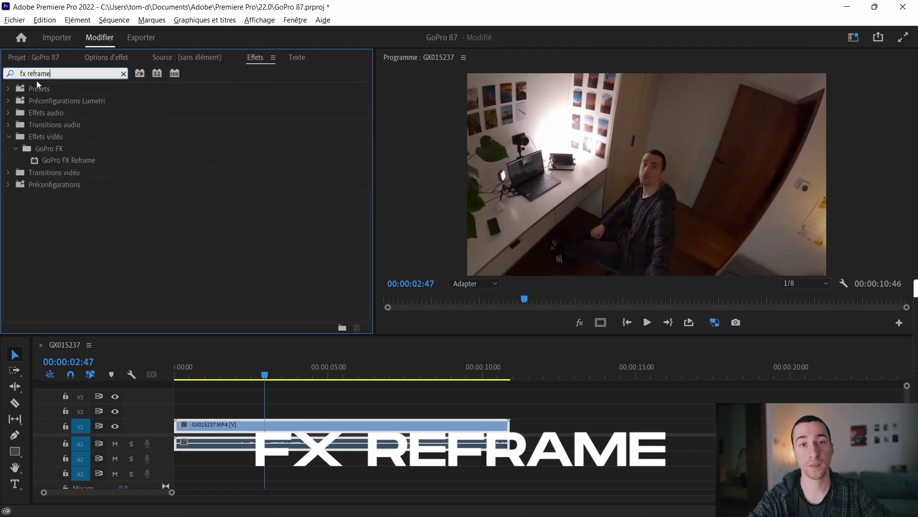
left_click(65, 161)
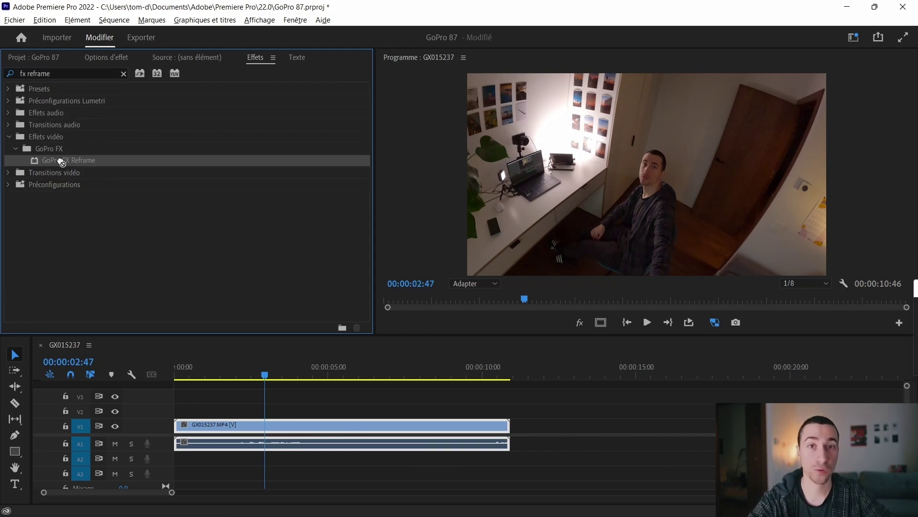
left_click_drag(61, 162, 277, 425)
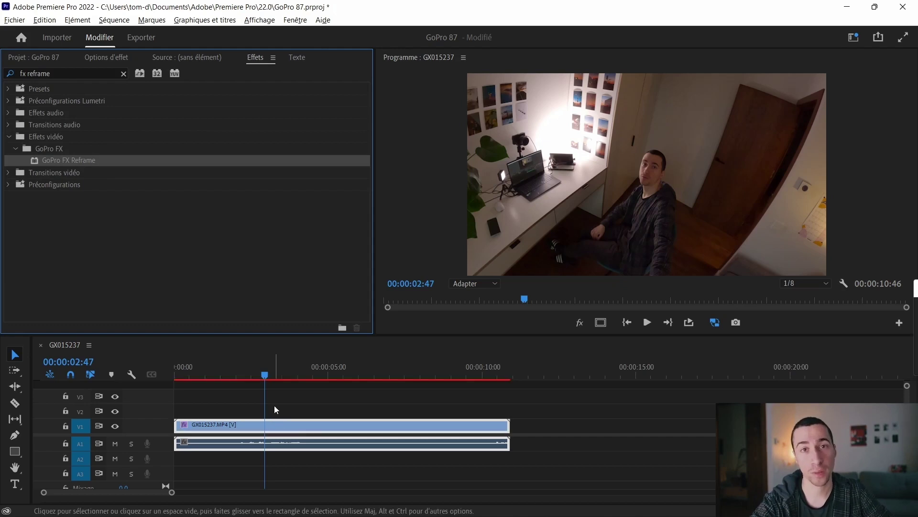
Set the GoPro FX Reframe effect's Projection to UHD 16:9 (3840x2160)
left_click(112, 58)
scroll(312, 206, "down", 5)
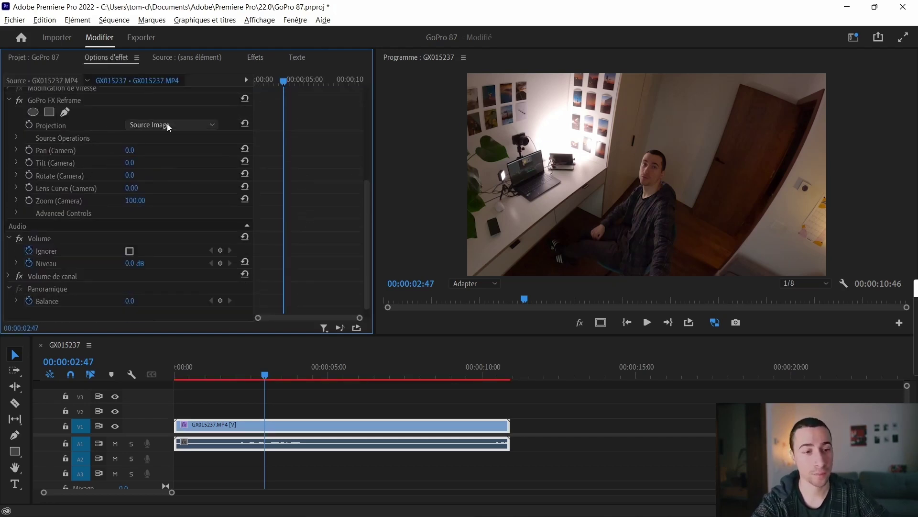
left_click(194, 127)
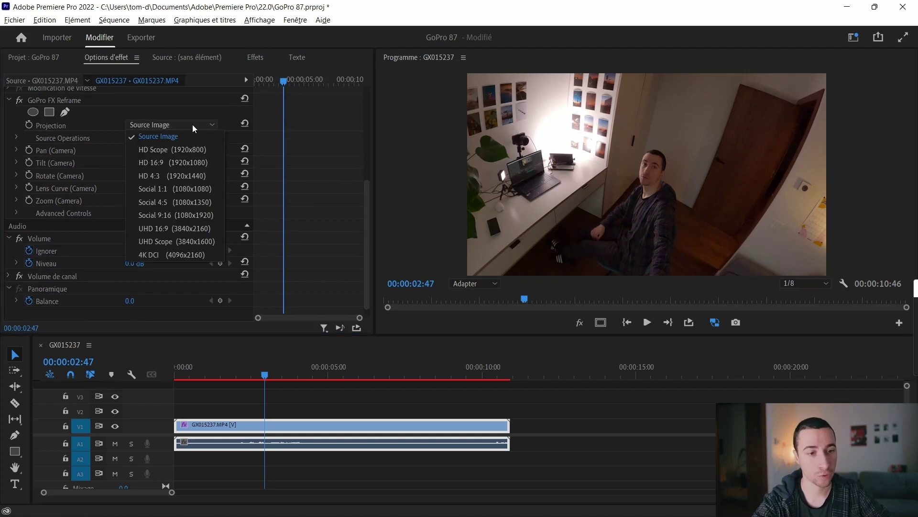
left_click(158, 229)
Disable Mirror Edges (HERO Source) in the Source Operations of the GoPro FX Reframe effect
left_click(19, 127)
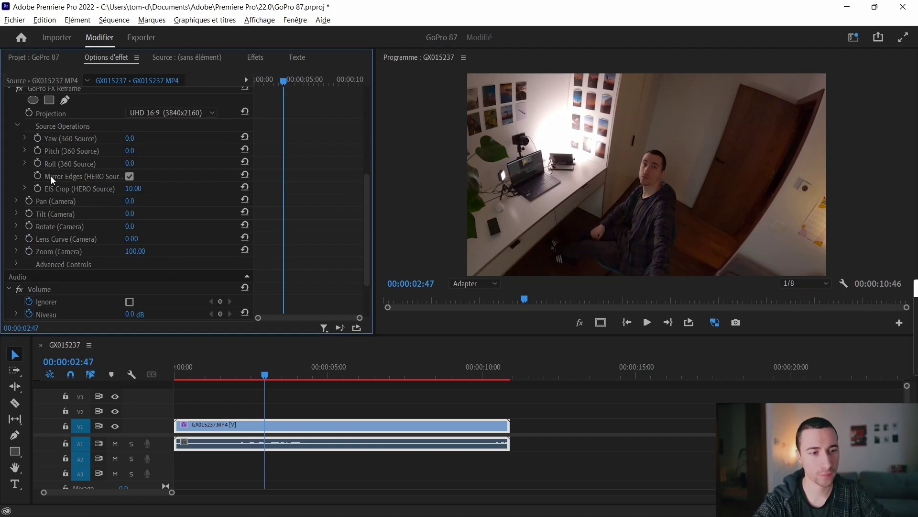
left_click(130, 176)
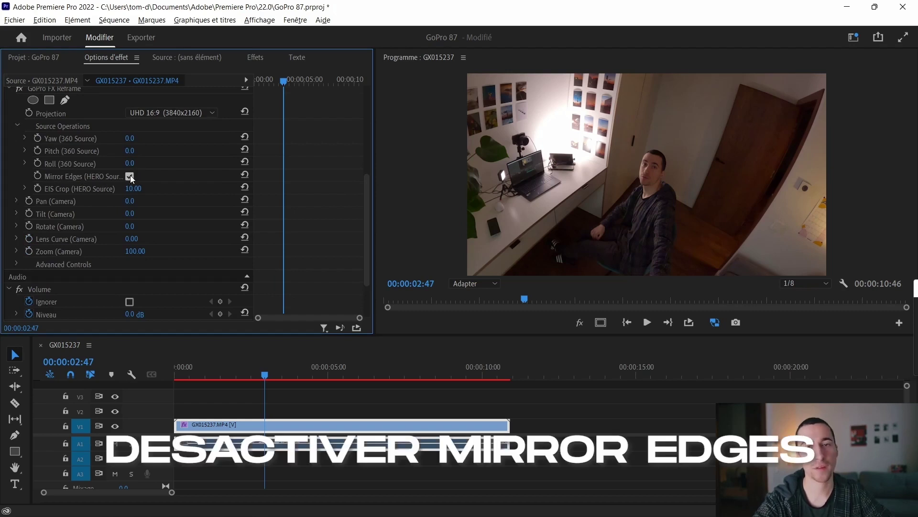
left_click(129, 177)
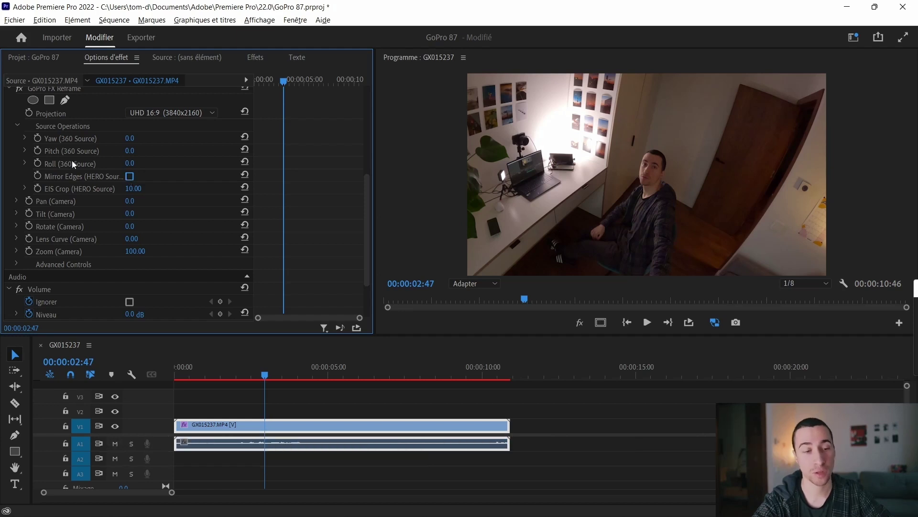
left_click(18, 126)
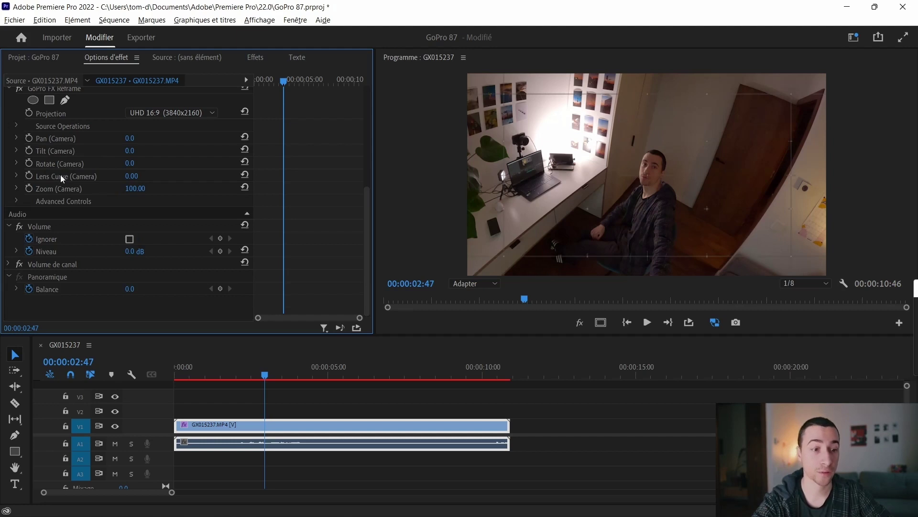
Set the GoPro FX Reframe effect's Lens Curve (Camera) to 70 and its Zoom (Camera) to 75
left_click(129, 177)
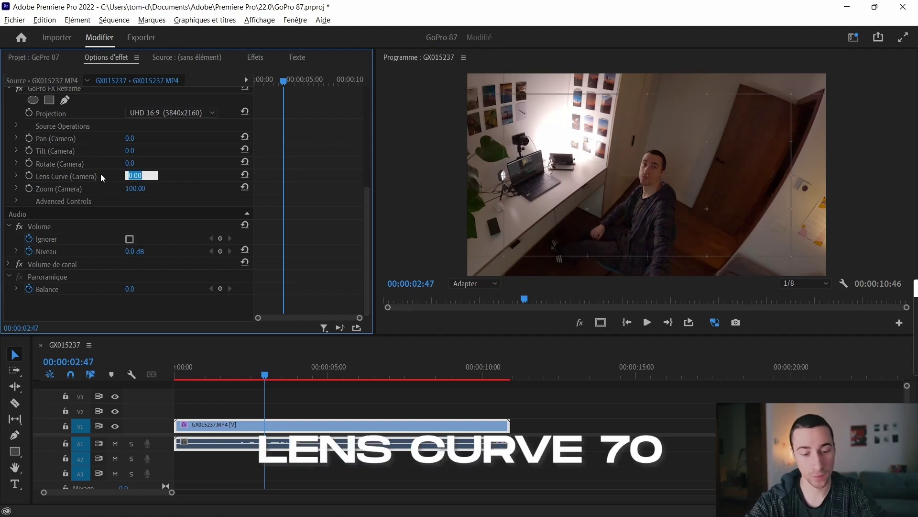
type("70")
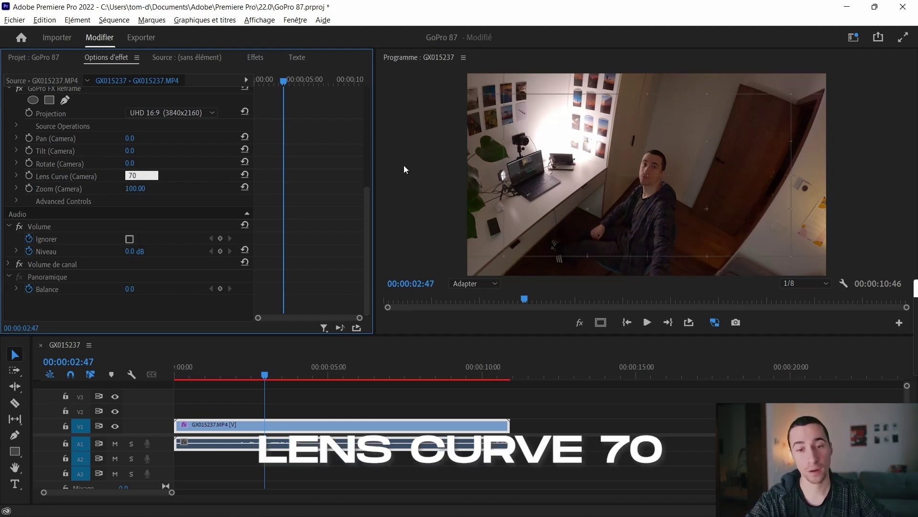
key("Return")
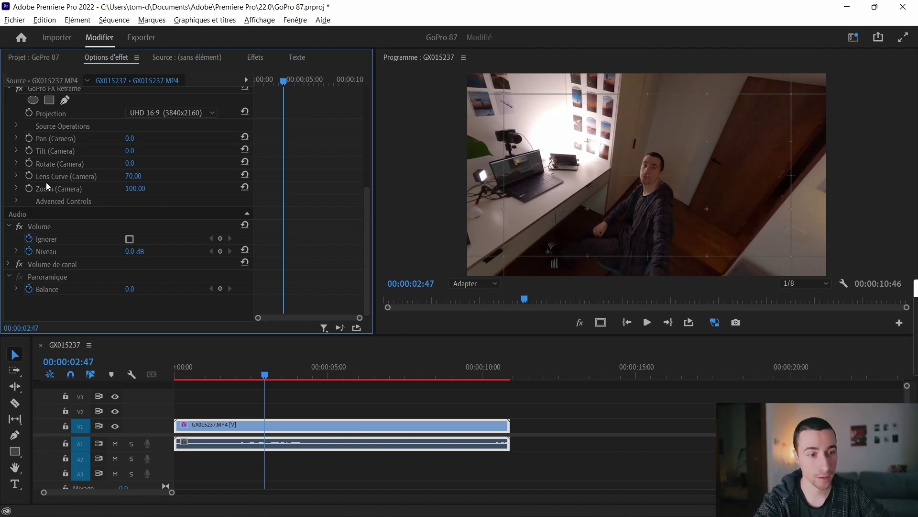
mouse_move(134, 189)
left_mouse_down()
mouse_move(101, 188)
mouse_move(120, 189)
left_mouse_up()
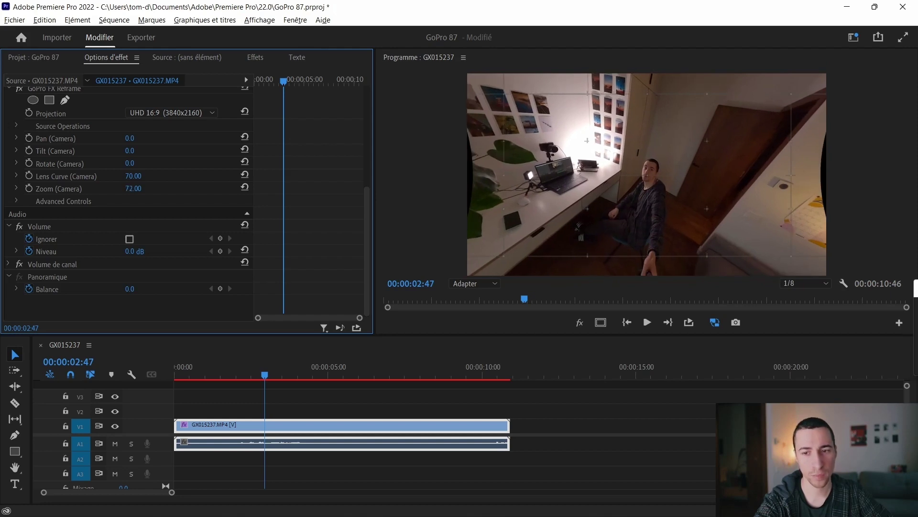
left_click_drag(133, 188, 135, 189)
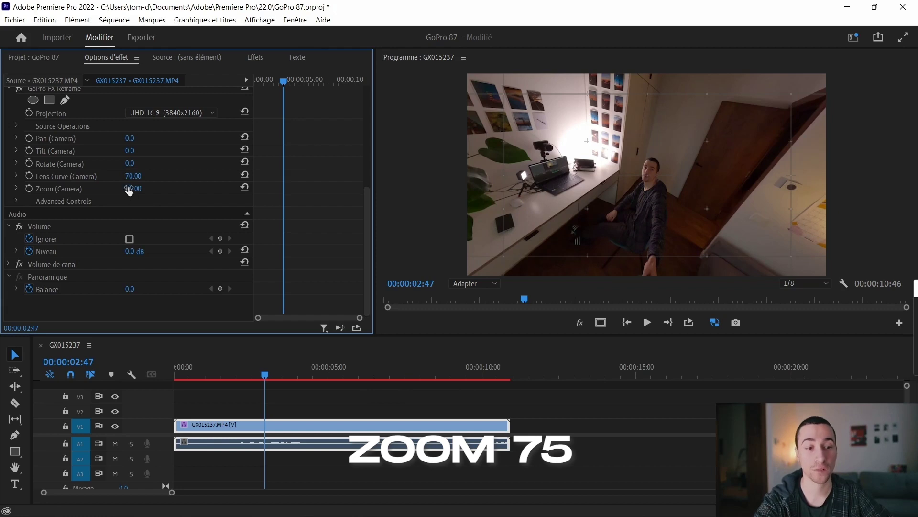
Deselect the clip, enlarge the program preview, and compare the image with effects bypassed and enabled
key("ctrl+shift+a")
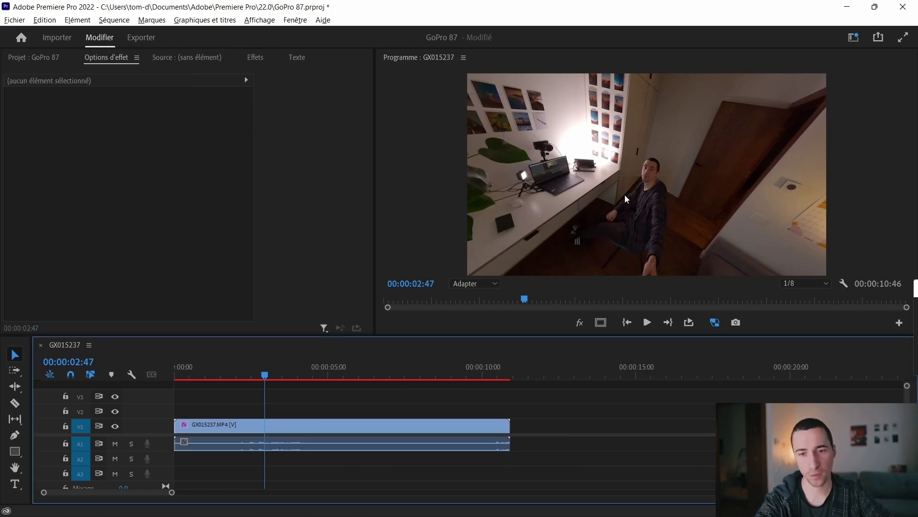
left_click_drag(494, 335, 504, 373)
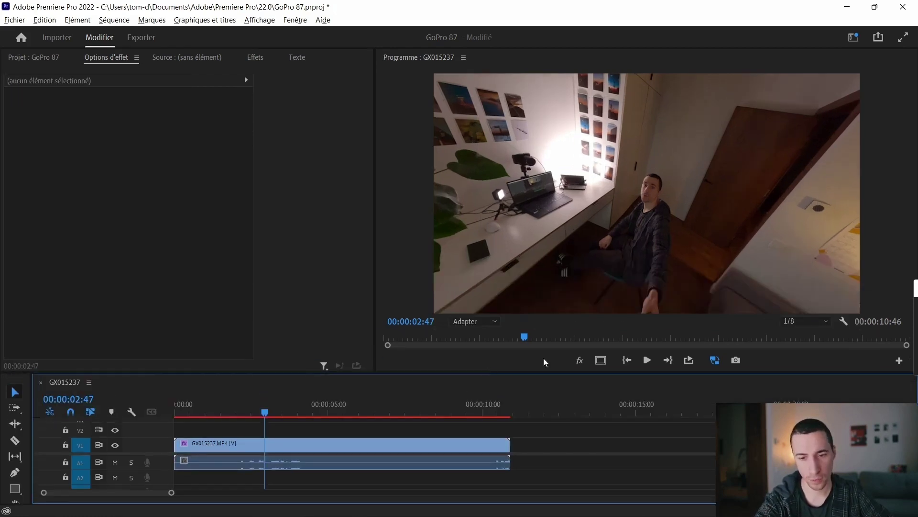
left_click(582, 365)
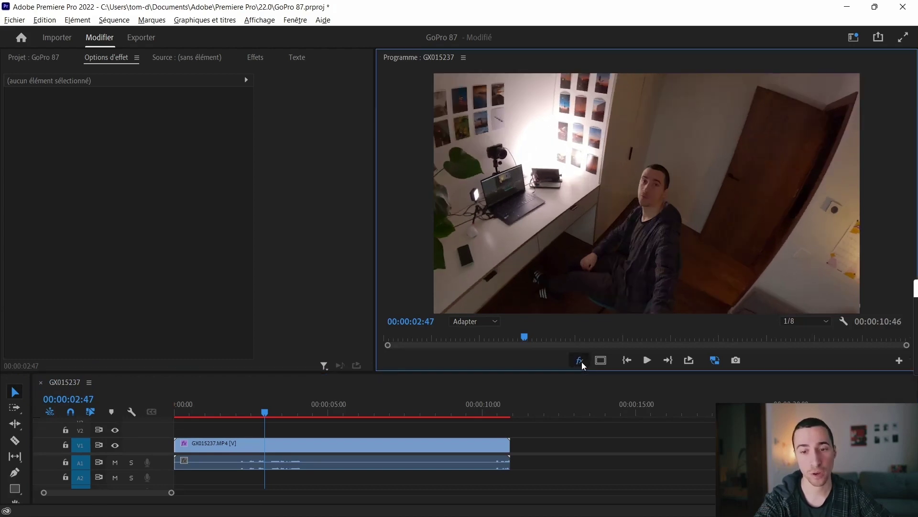
left_click(580, 360)
left_click(582, 362)
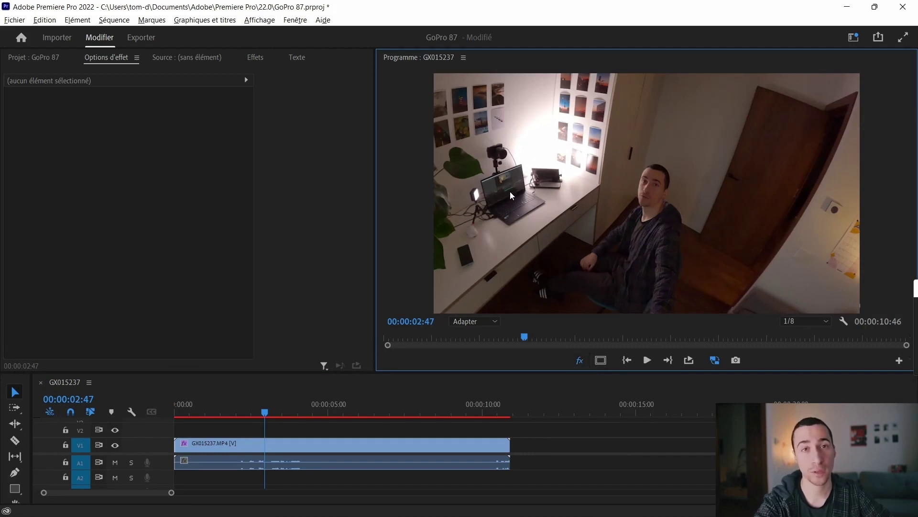
left_click(580, 360)
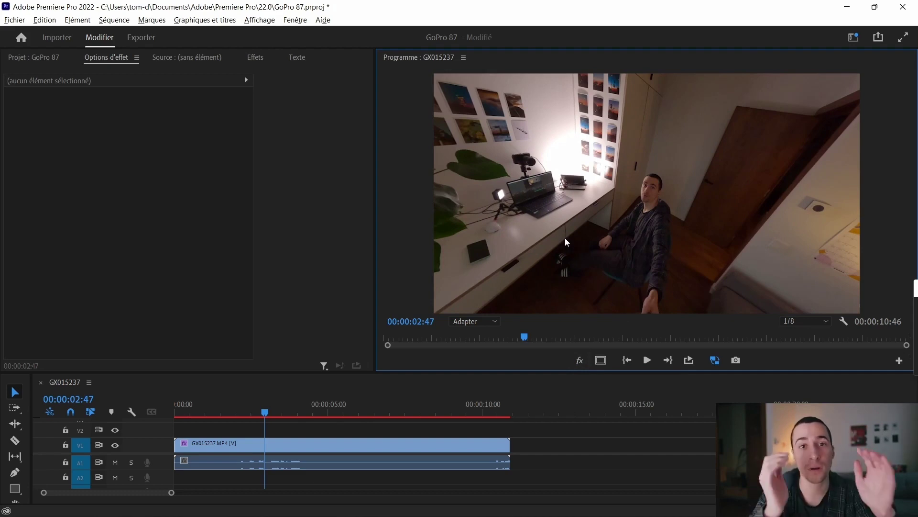
Set Superview/Hyperview to 50 in the Advanced Controls of the clip's GoPro FX Reframe effect
left_click(253, 445)
scroll(303, 227, "down", 5)
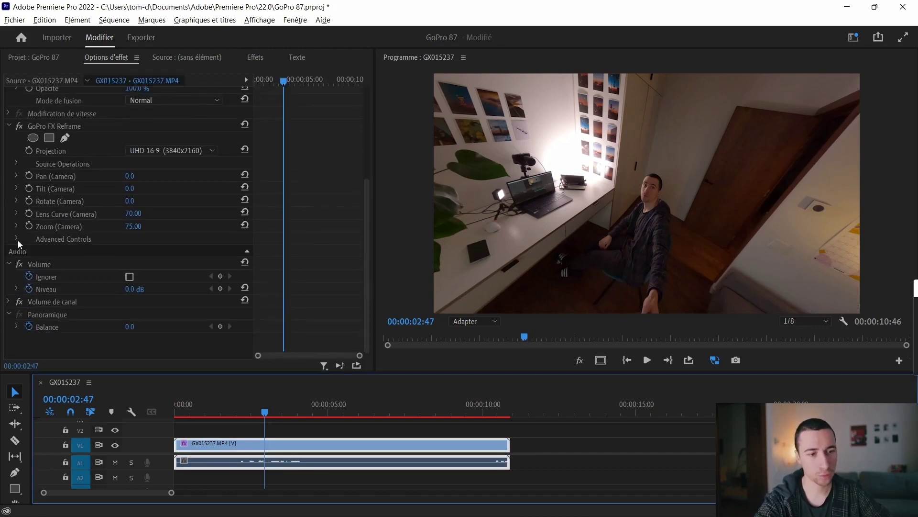
left_click(17, 238)
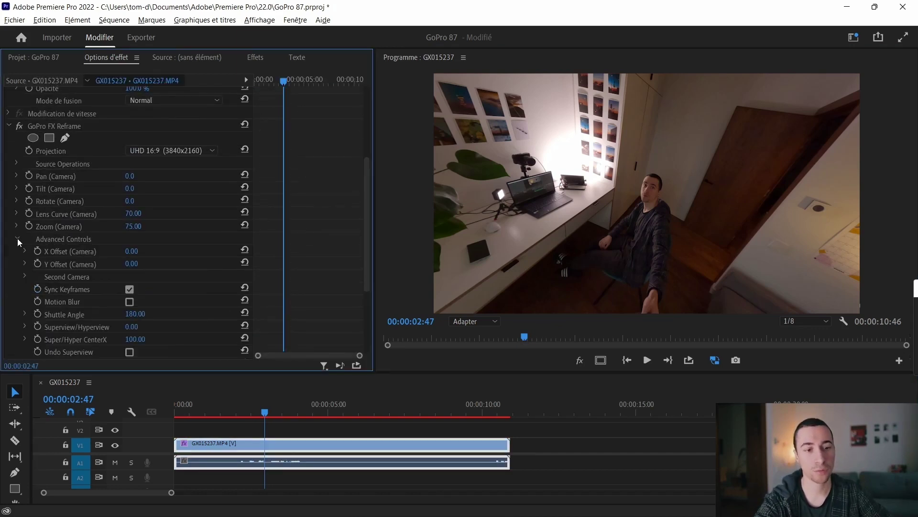
scroll(41, 237, "down", 2)
scroll(66, 273, "down", 1)
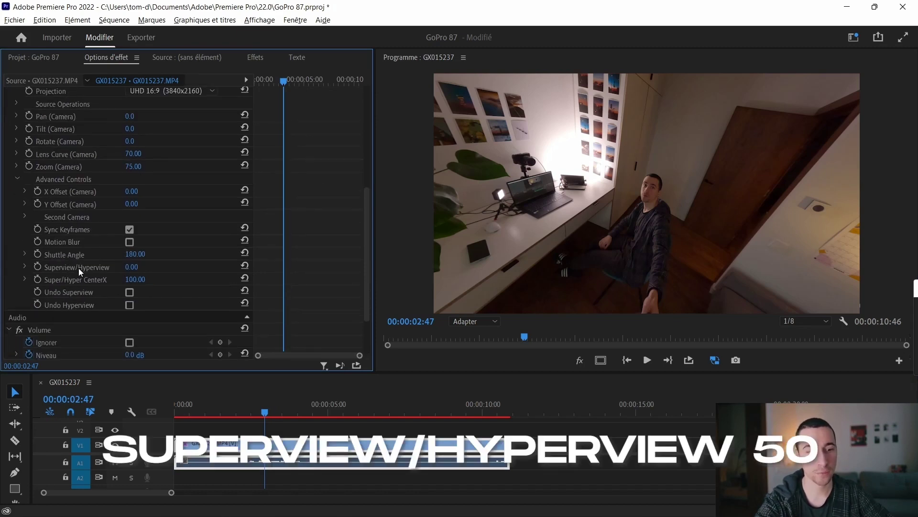
left_click(131, 267)
type("50")
key("Return")
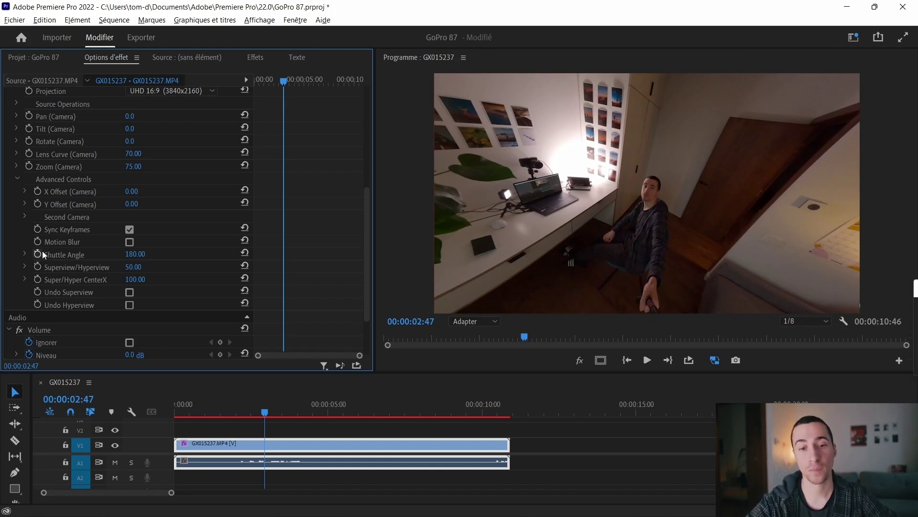
Compare the frame with effects bypassed and enabled, and play the reframed sequence from its start
left_click(580, 360)
left_click(580, 360)
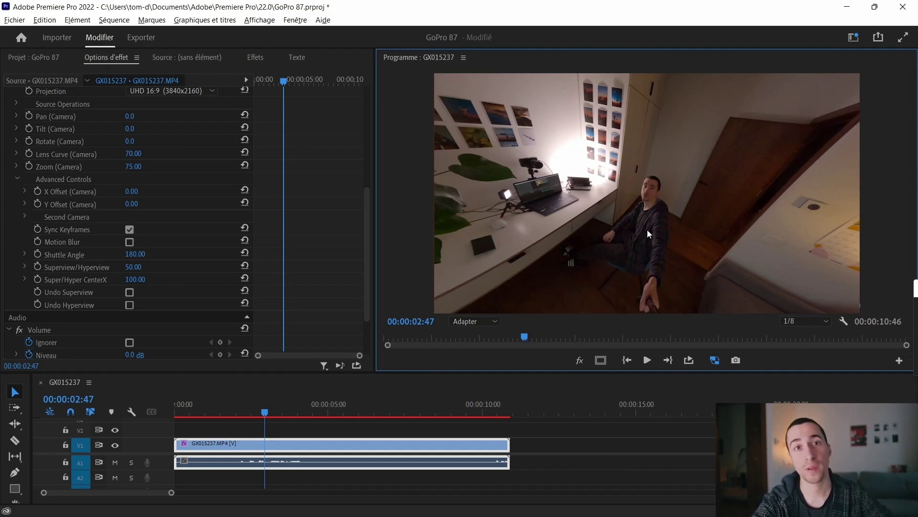
left_click(623, 361)
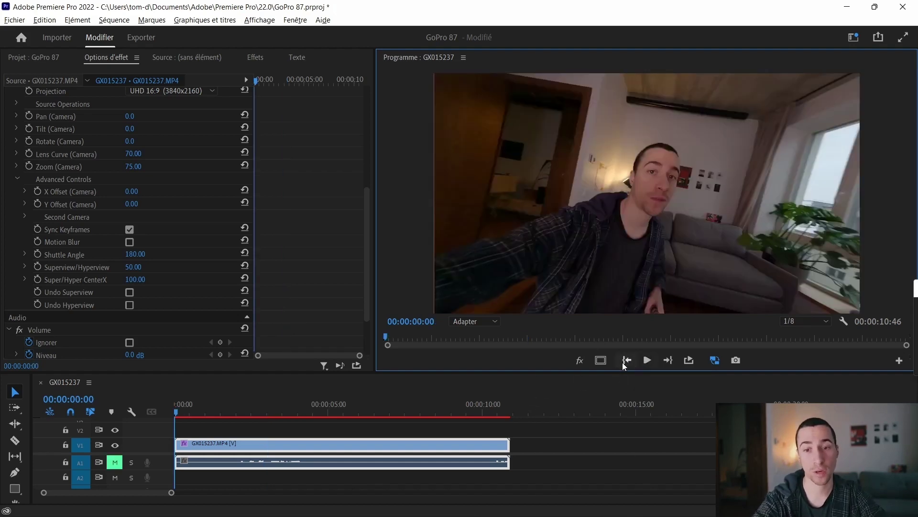
key("space")
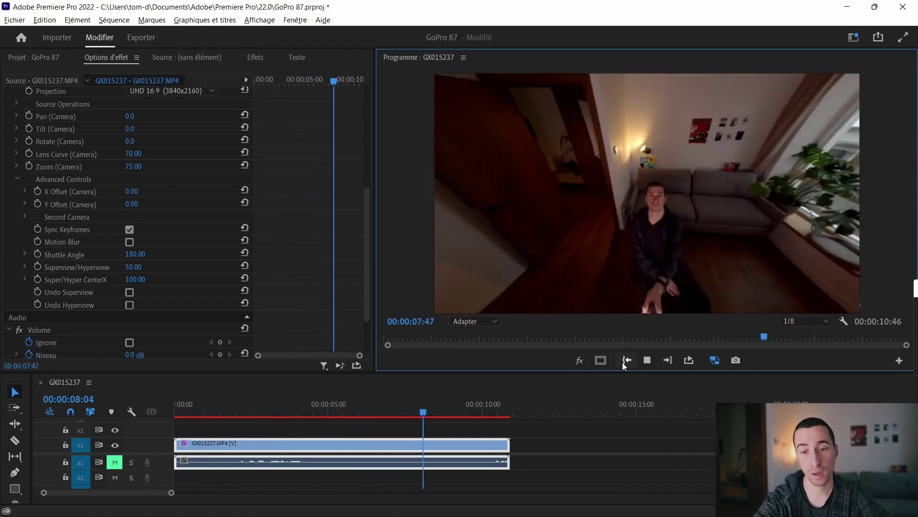
key("space")
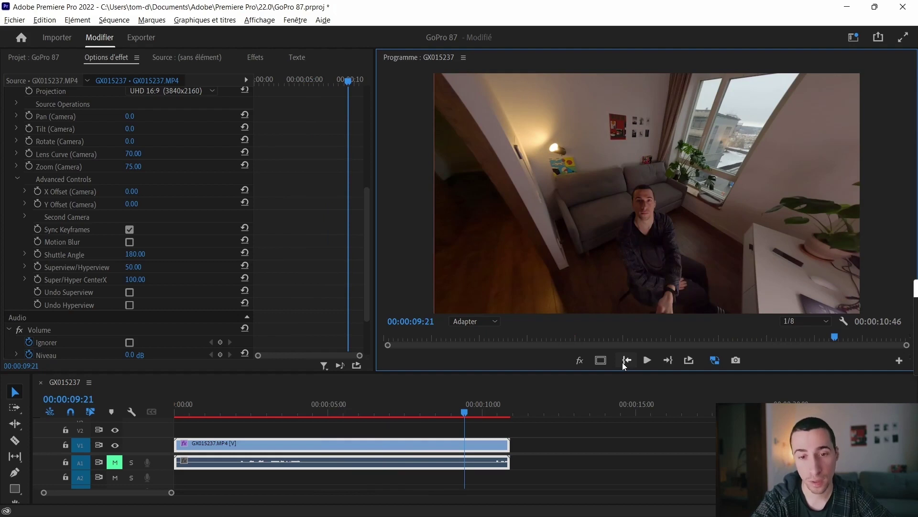
Set the GoPro FX Reframe effect's Zoom (Camera) to 85 for a less wide angle
left_click(138, 166)
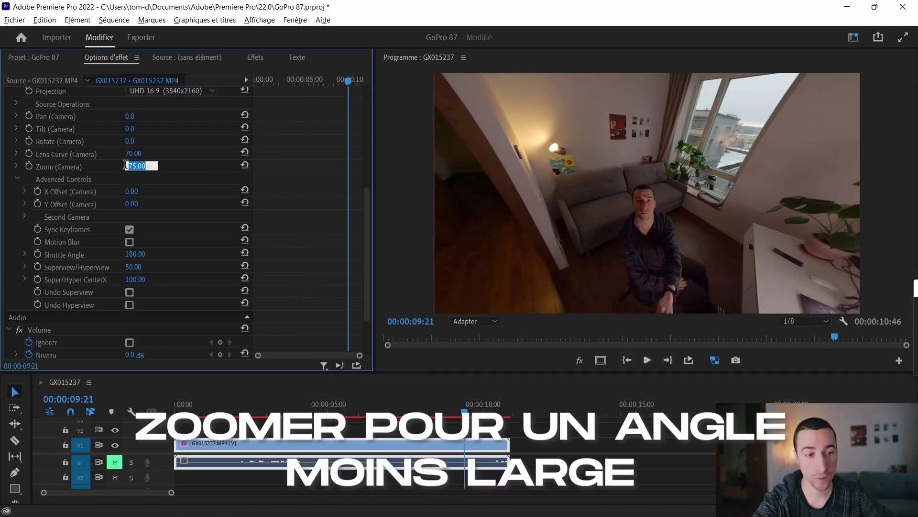
type("85")
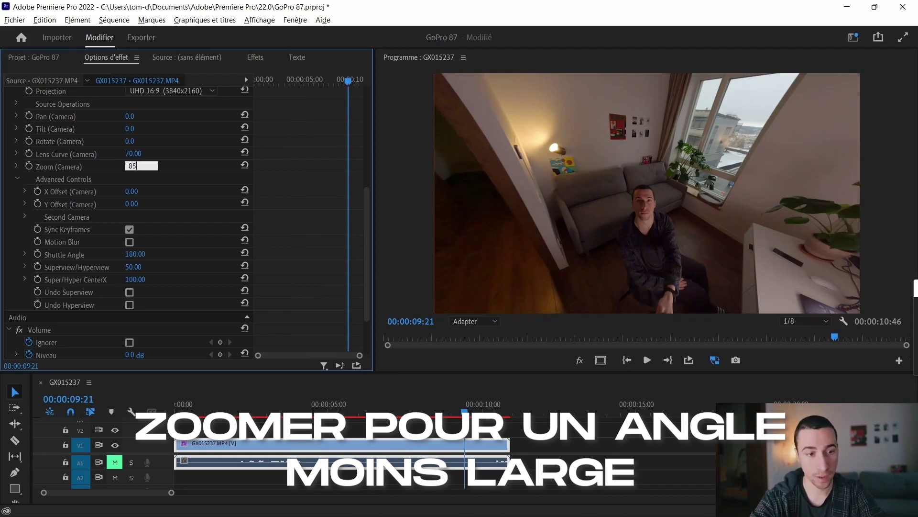
key("Return")
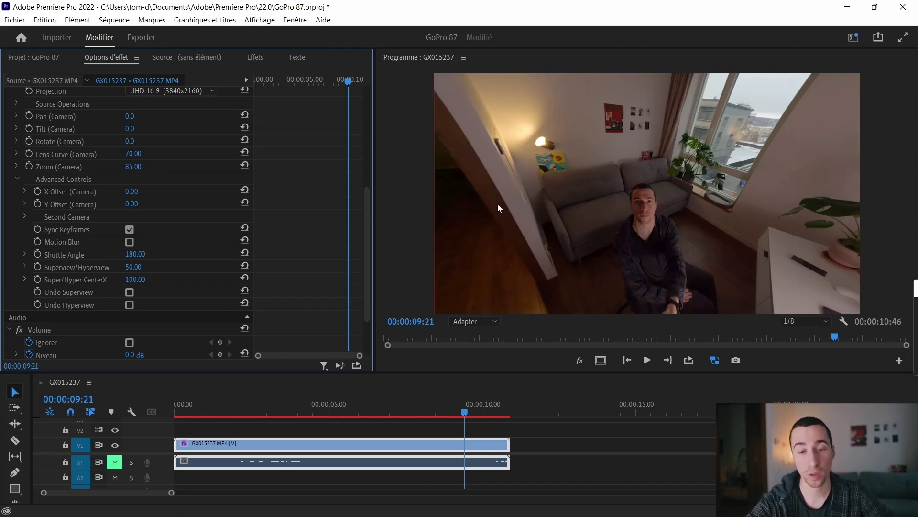
Set Zoom (Camera) back to 75 in the GoPro FX Reframe effect
mouse_move(134, 167)
left_mouse_down()
mouse_move(114, 166)
mouse_move(134, 167)
left_mouse_up()
left_click(134, 166)
type("75")
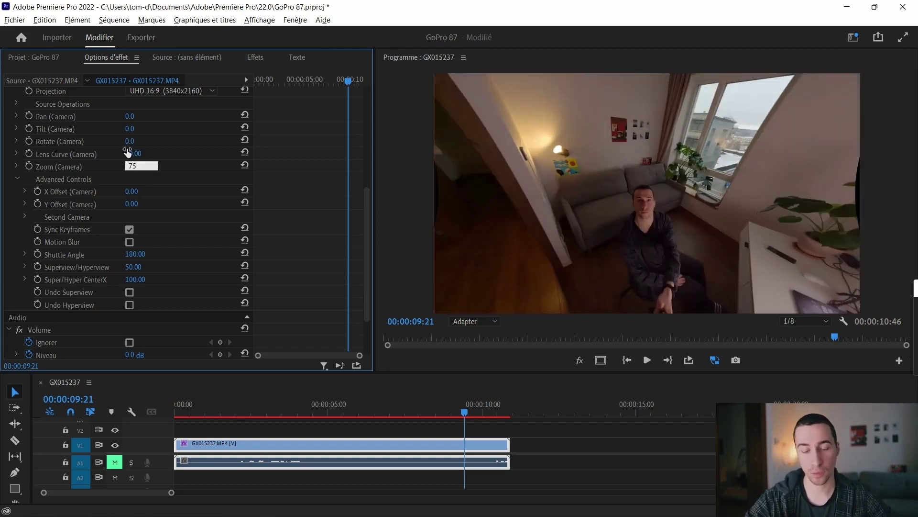
left_click(263, 192)
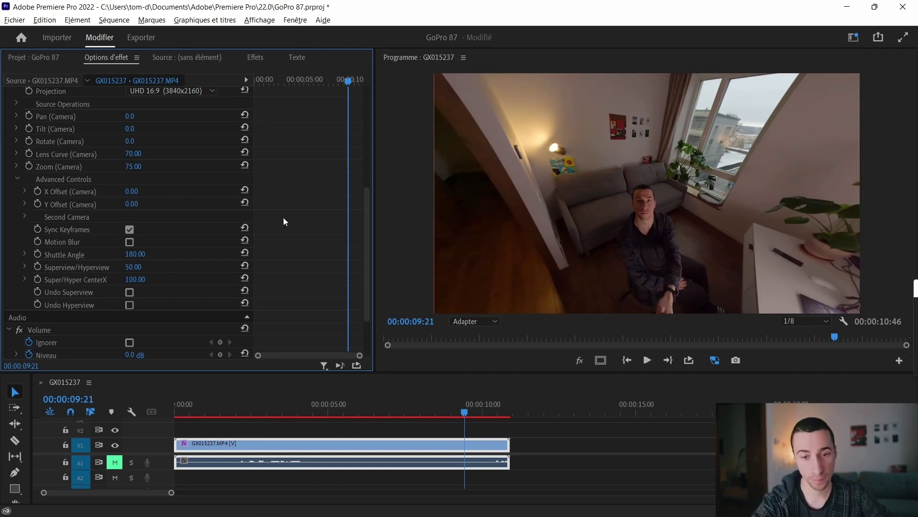
Play the reframed sequence, stop playback, and move the playhead to 00:00:05:49
key("space")
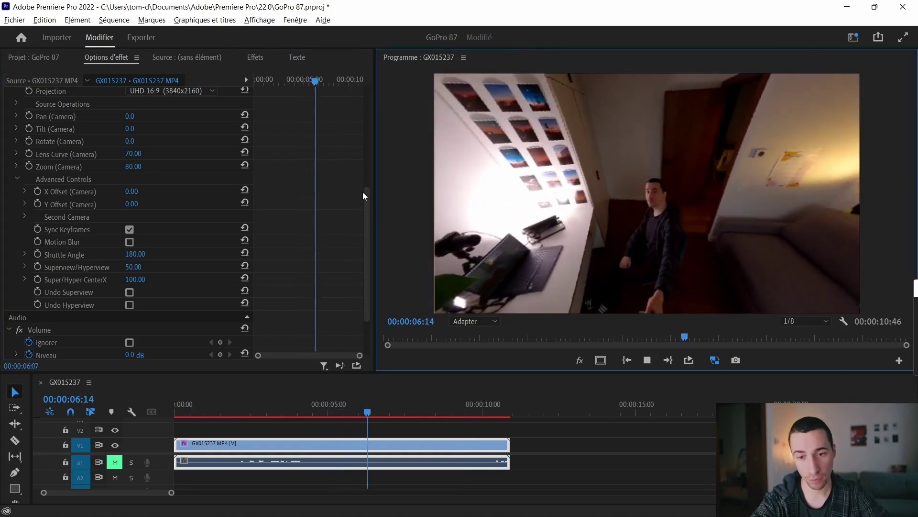
key("space")
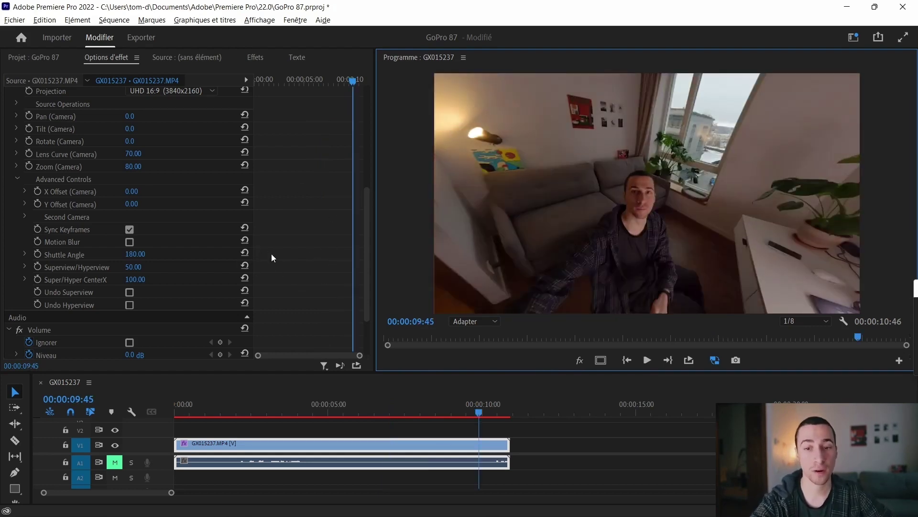
left_click_drag(337, 411, 359, 414)
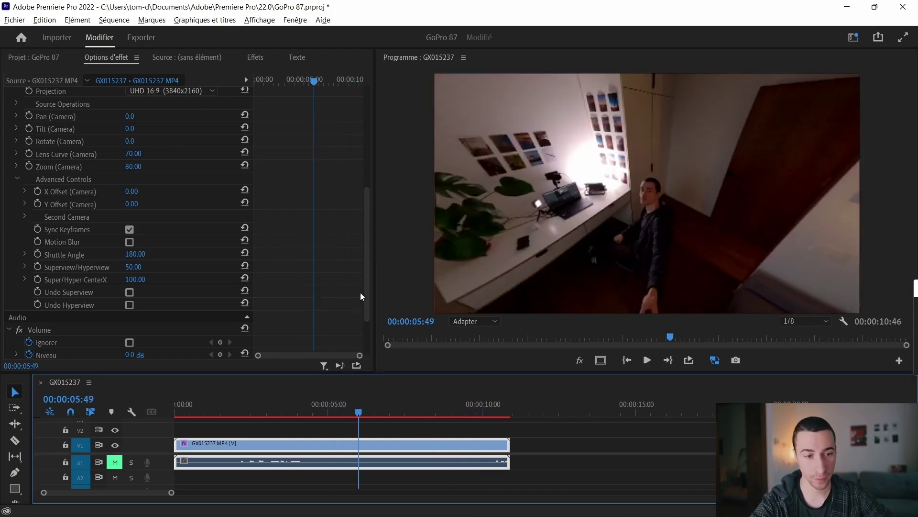
Save the clip's GoPro FX Reframe settings as an effect preset named "Correction 8:7 Horizontal"
scroll(303, 263, "up", 3)
scroll(198, 217, "up", 1)
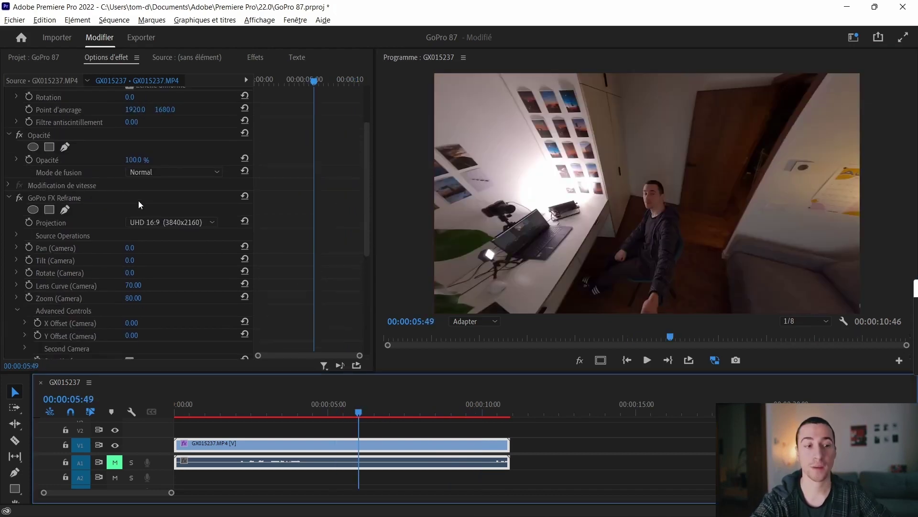
left_click(44, 198)
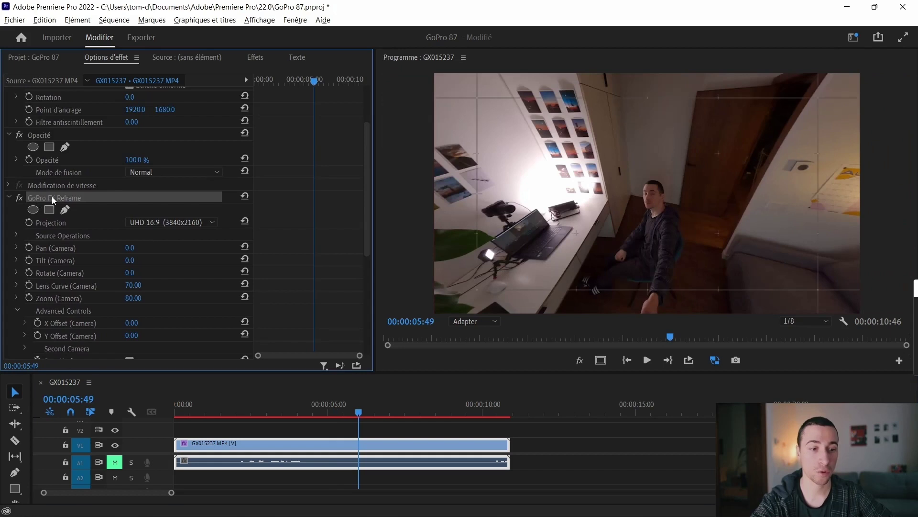
right_click(79, 199)
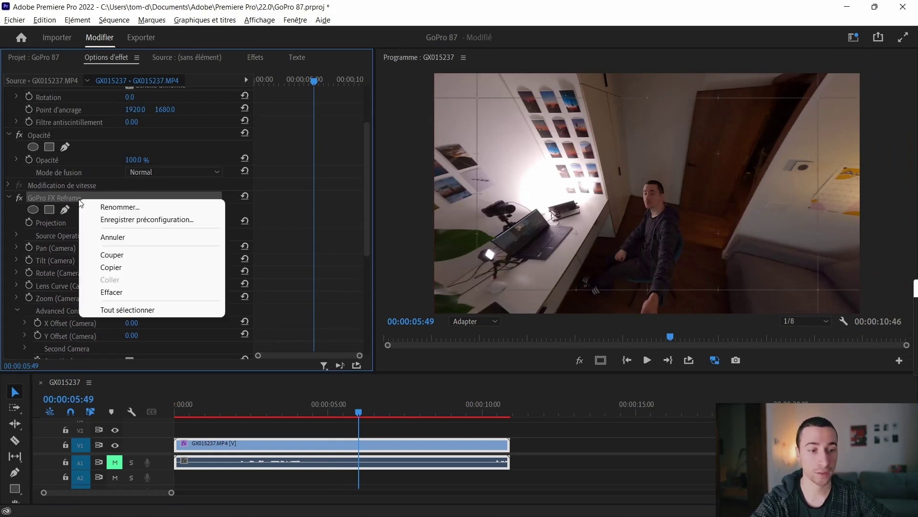
left_click(153, 220)
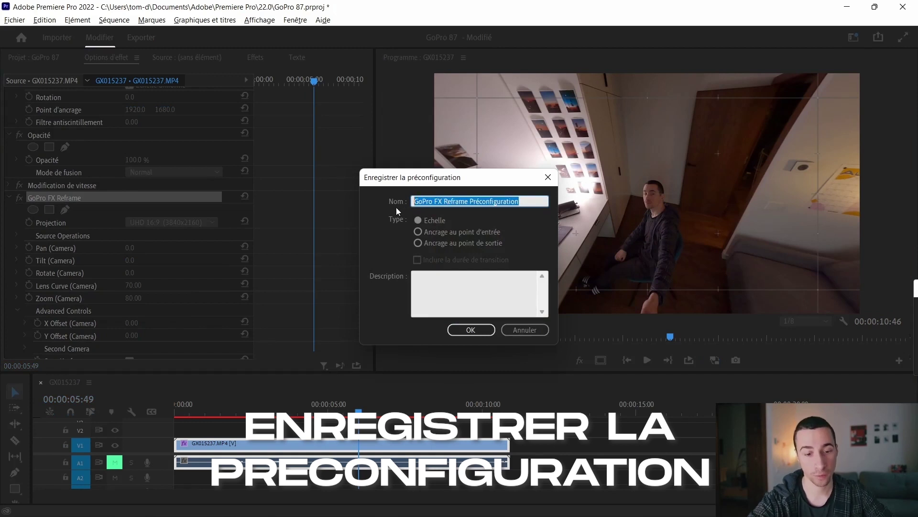
type("Correction 8:7 ")
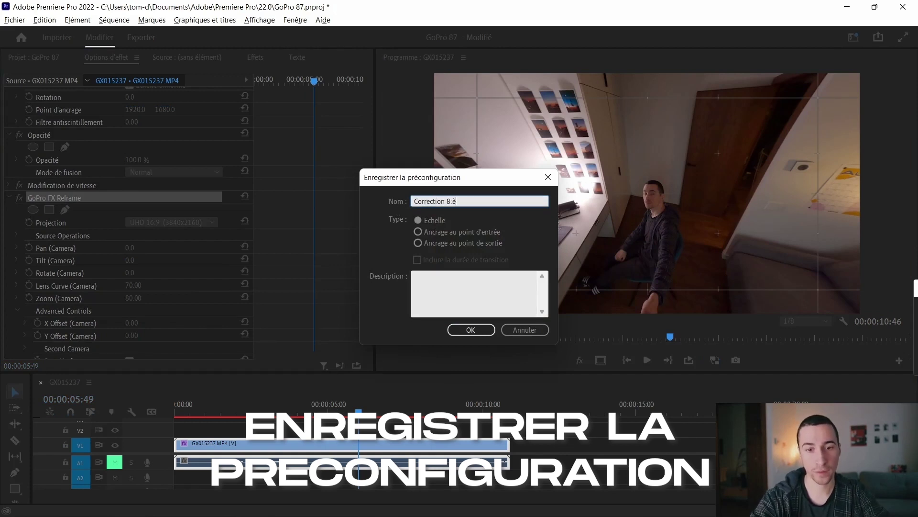
type("Horizontal")
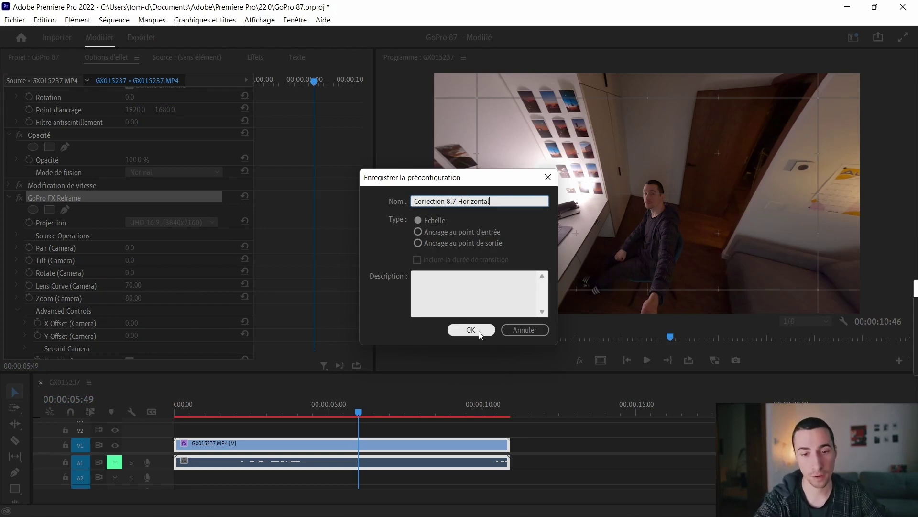
left_click(493, 330)
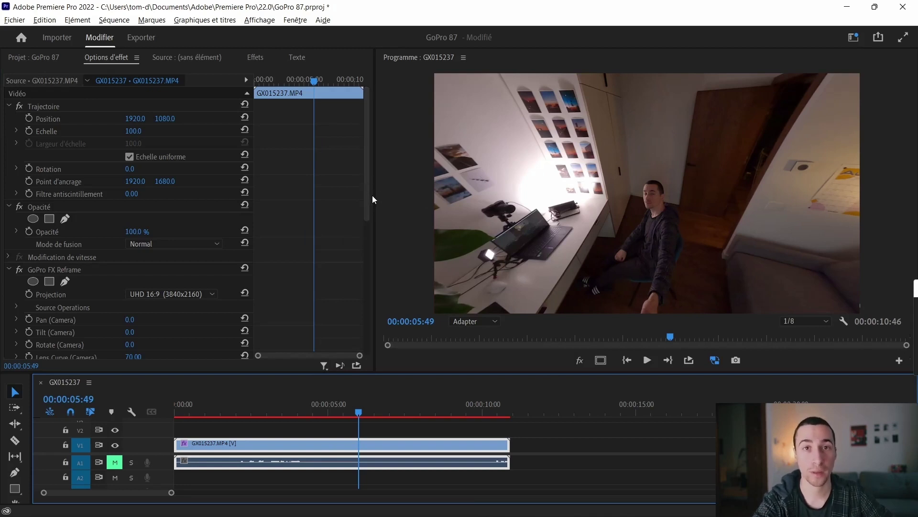
Remove the GoPro FX Reframe effect from the clip and apply the "Correction 8:7 Horizontal" preset in its place
left_click(52, 270)
key("Delete")
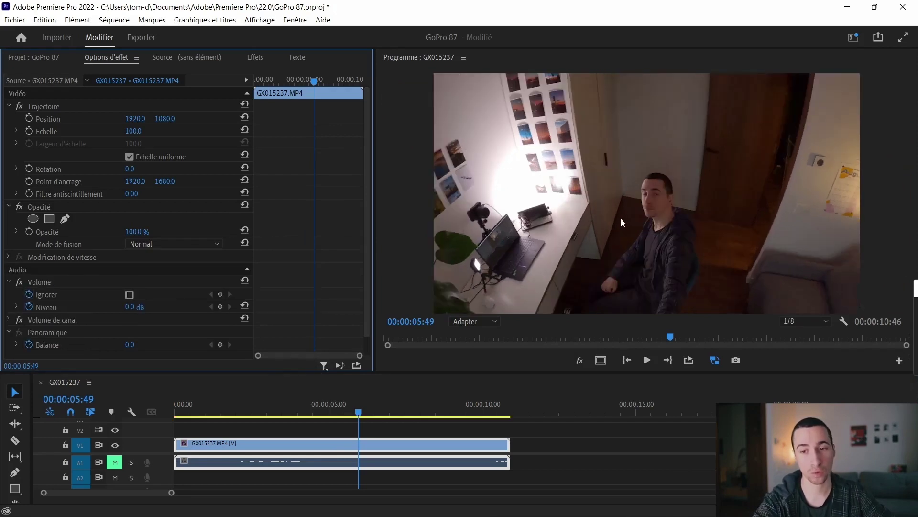
left_click(255, 57)
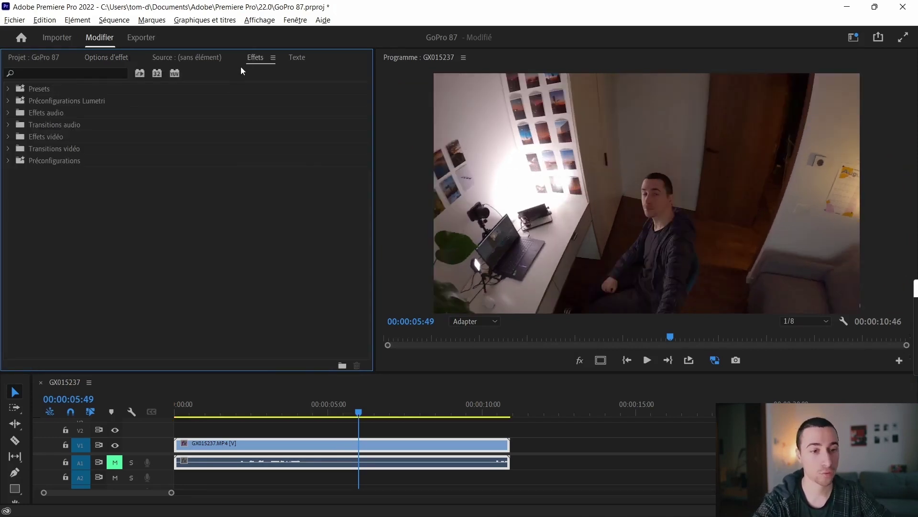
left_click(42, 89)
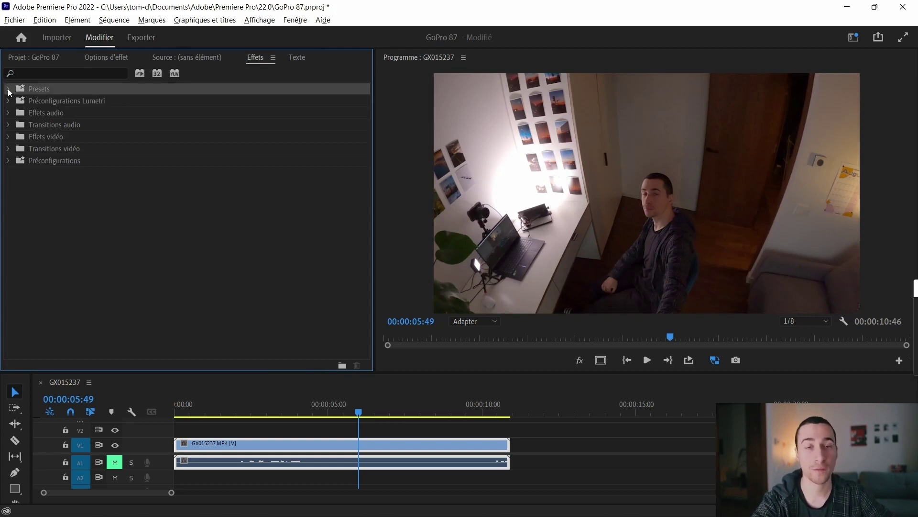
left_click(9, 89)
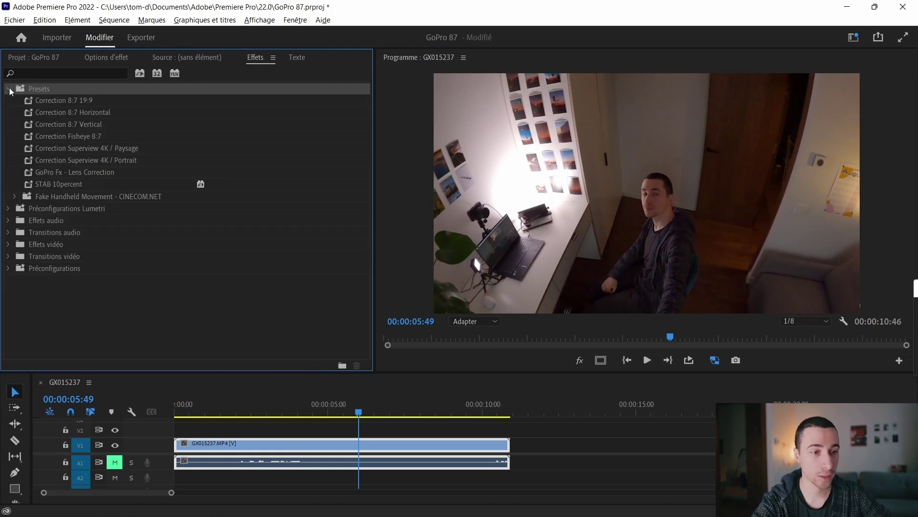
left_click(60, 113)
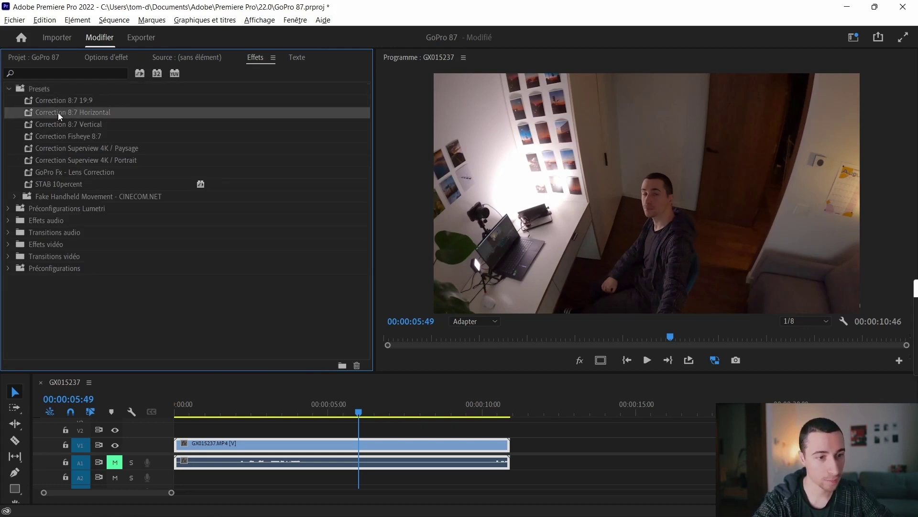
left_click_drag(59, 113, 323, 443)
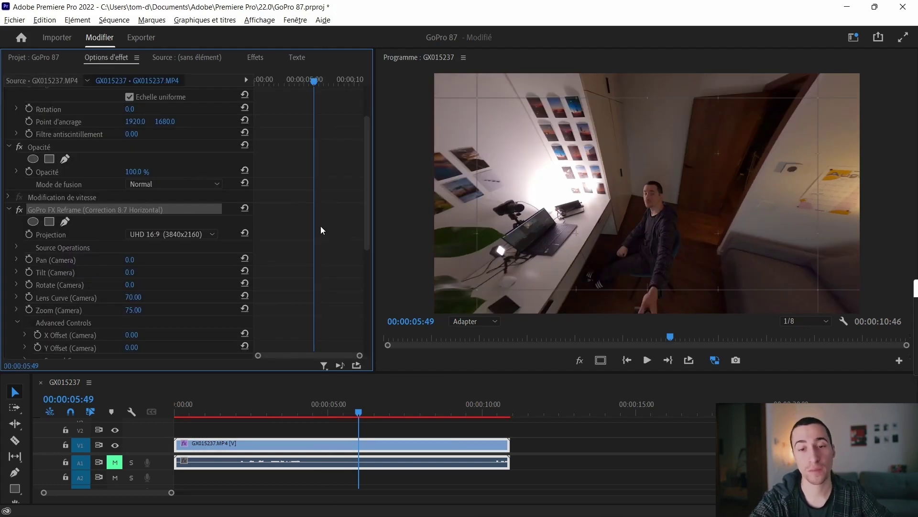
Review the applied preset's settings, play the corrected clip, check the sequence's end, and return the playhead to 00:00:04:48
scroll(308, 231, "down", 3)
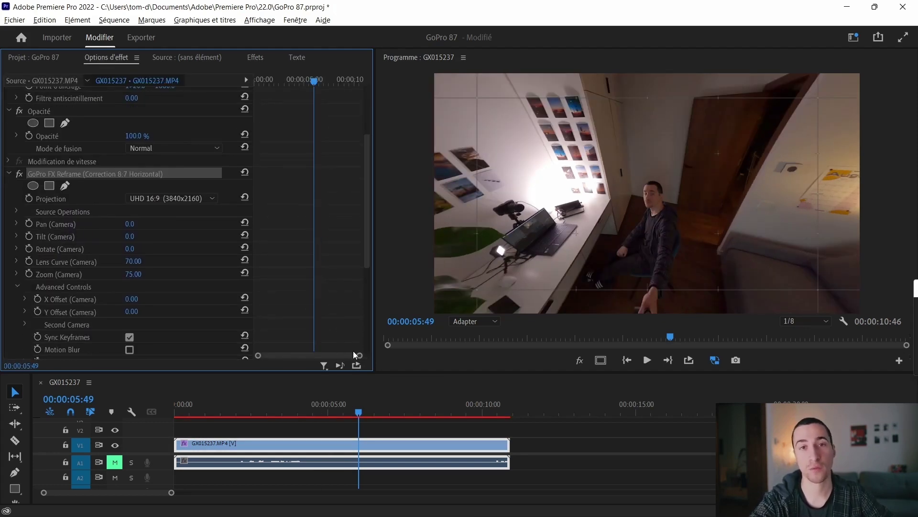
left_click(341, 410)
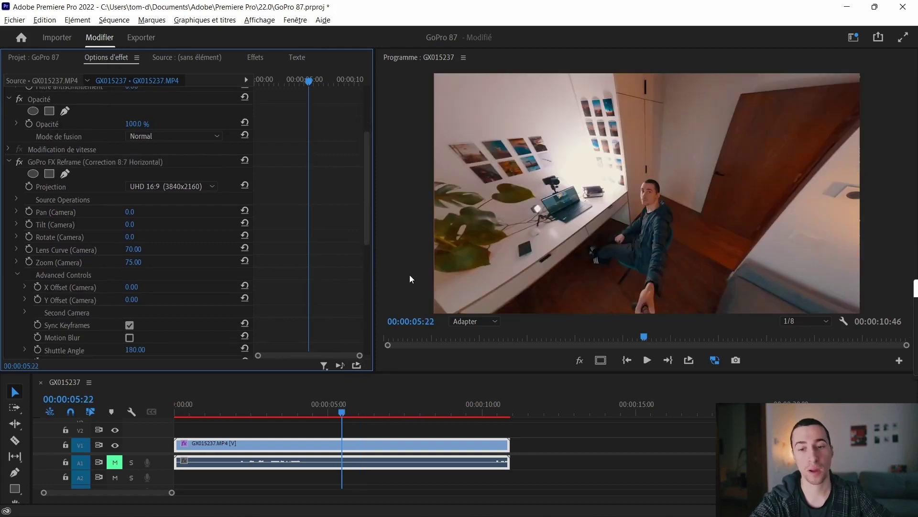
left_click_drag(366, 143, 364, 246)
left_click(628, 361)
left_click(647, 361)
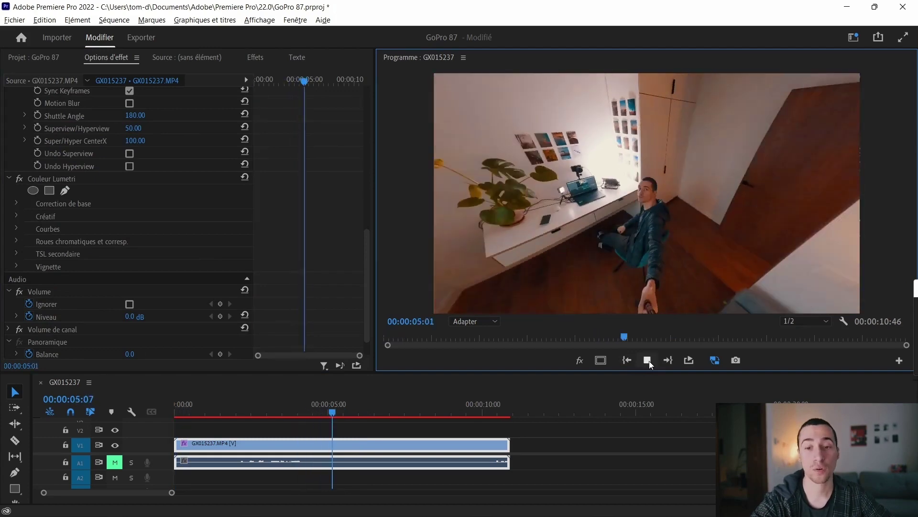
left_click(514, 426)
left_click(512, 403)
left_click_drag(497, 406, 515, 413)
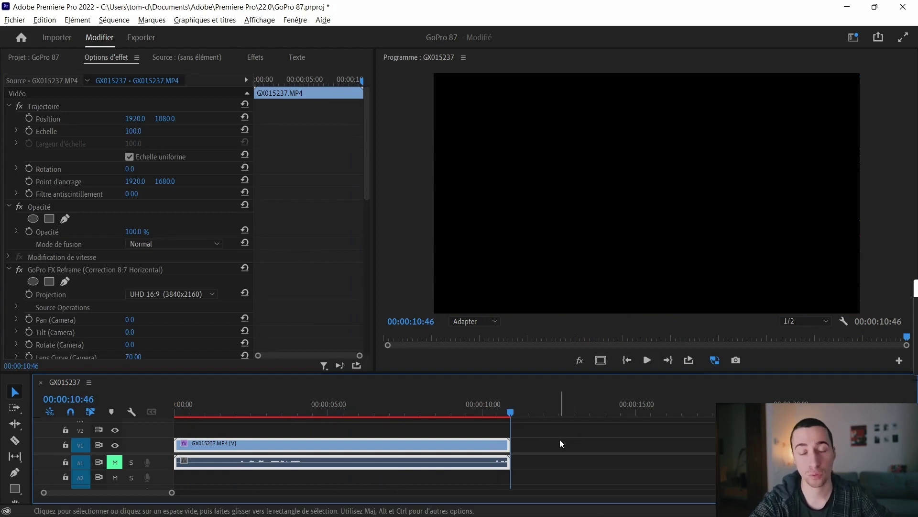
left_click(621, 338)
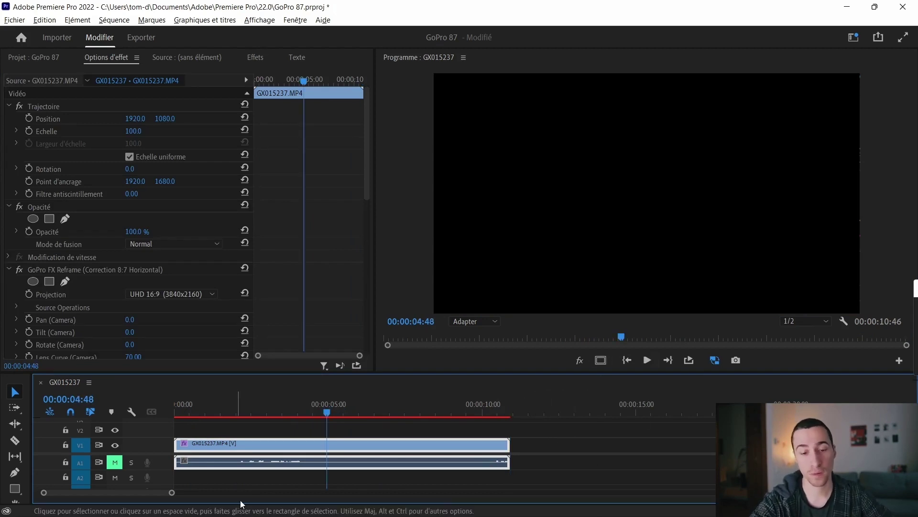
left_click_drag(167, 495, 359, 492)
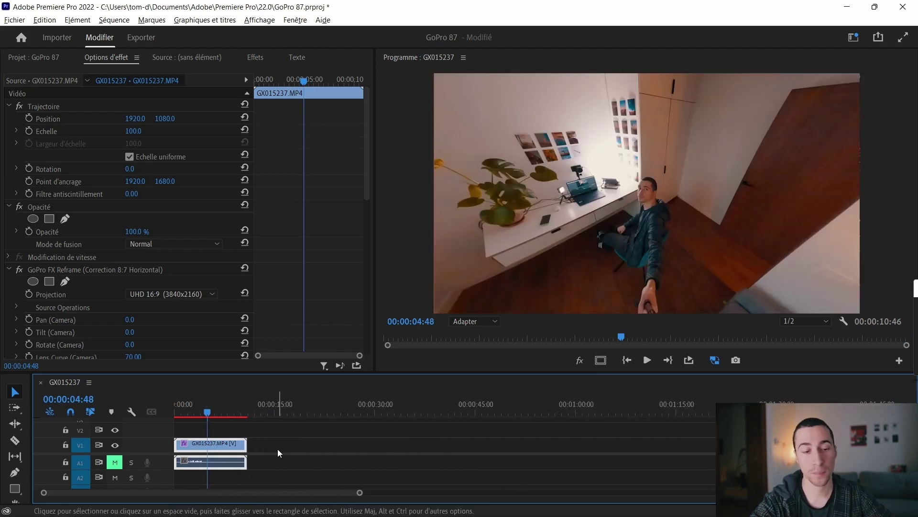
left_click(378, 482)
scroll(402, 480, "up", 1)
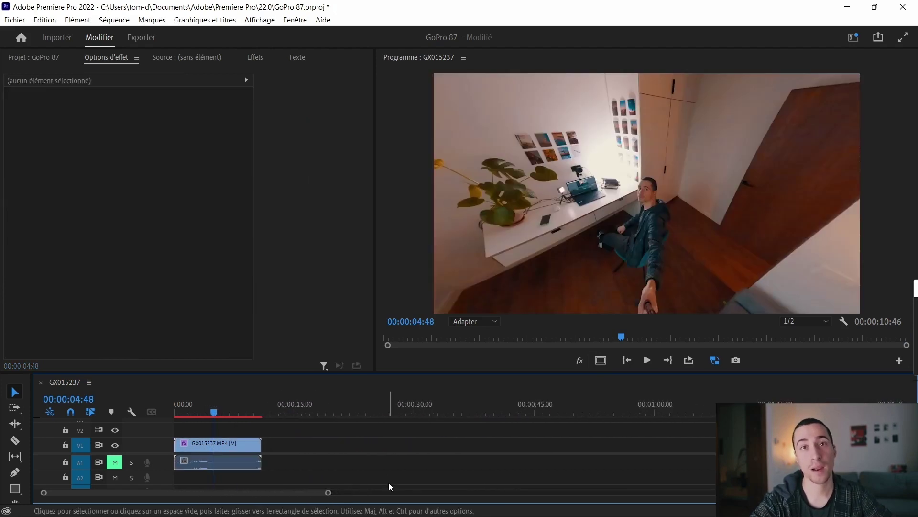
left_click_drag(328, 492, 240, 504)
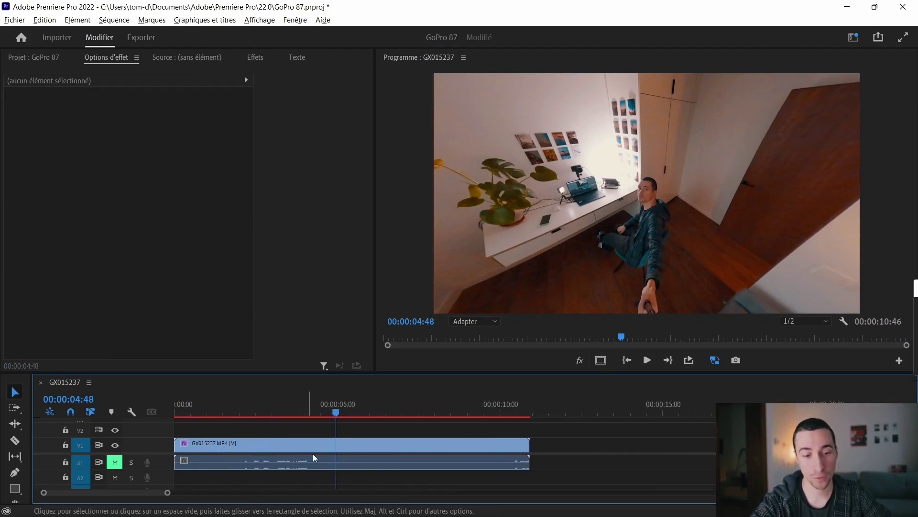
left_click(324, 443)
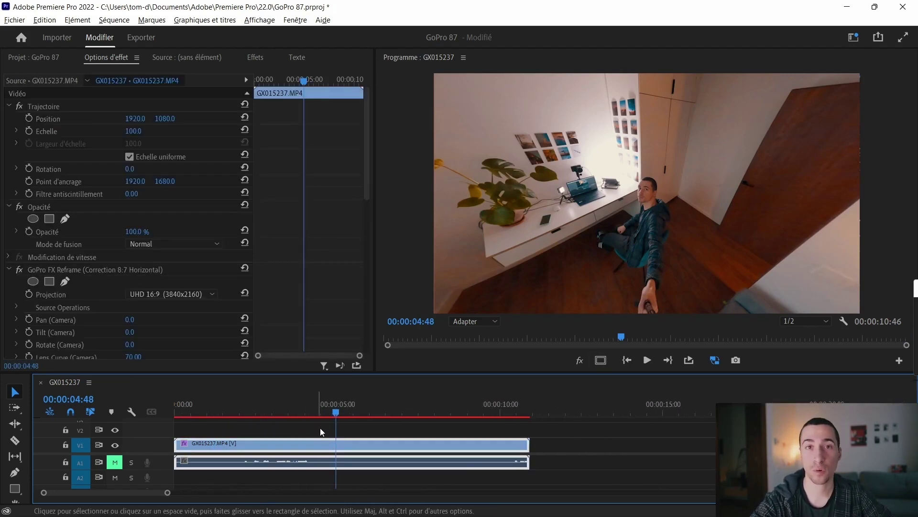
Change the sequence's frame size to vertical 4K, 2160 horizontally by 3840 vertically
left_click(122, 23)
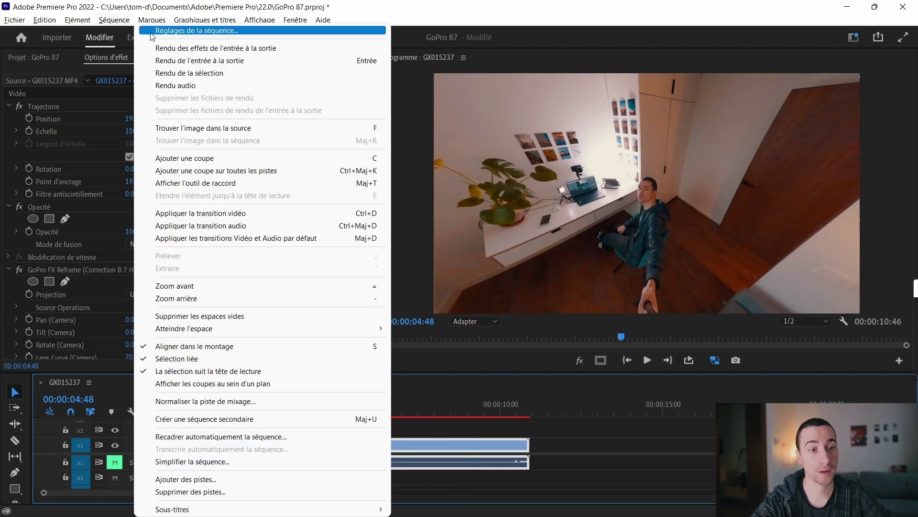
left_click(147, 31)
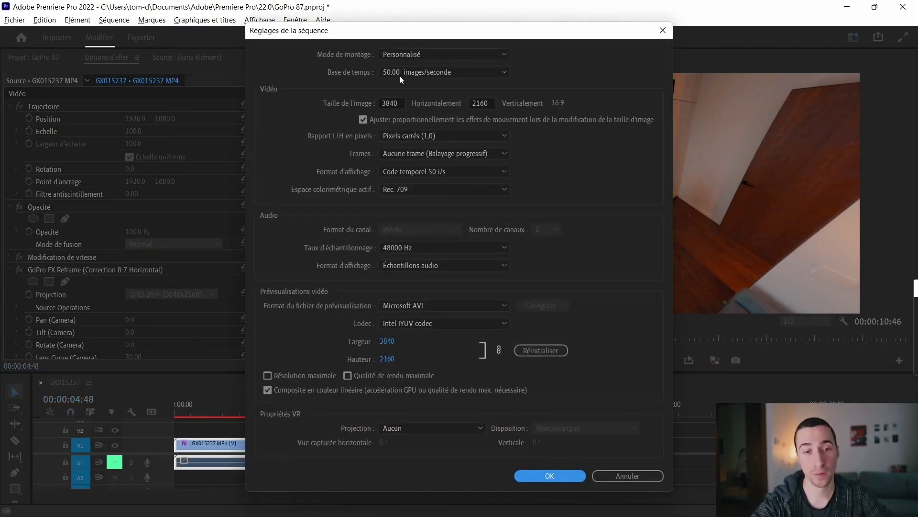
left_click_drag(402, 104, 307, 104)
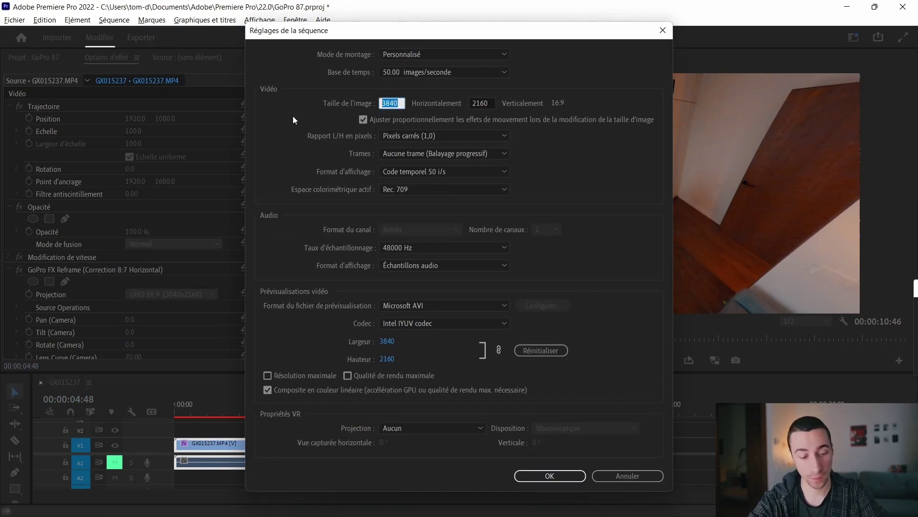
type("2160")
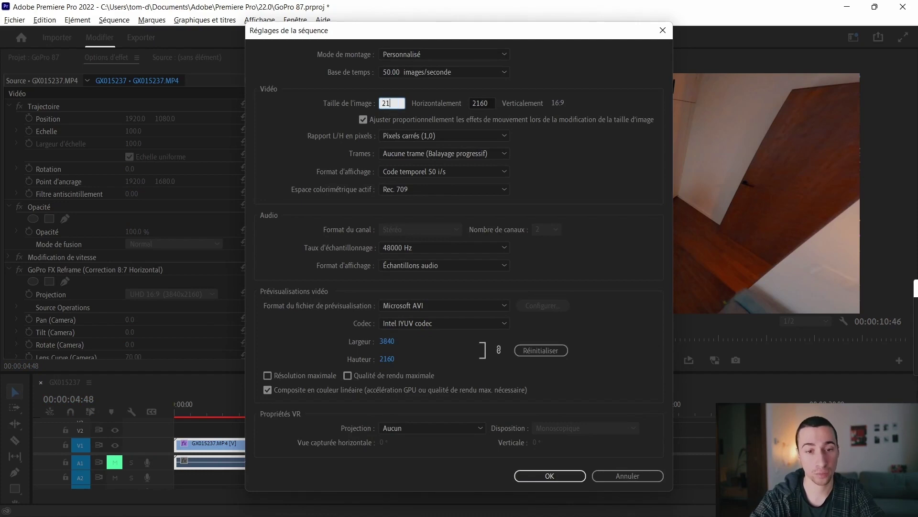
key("Tab")
type("3840")
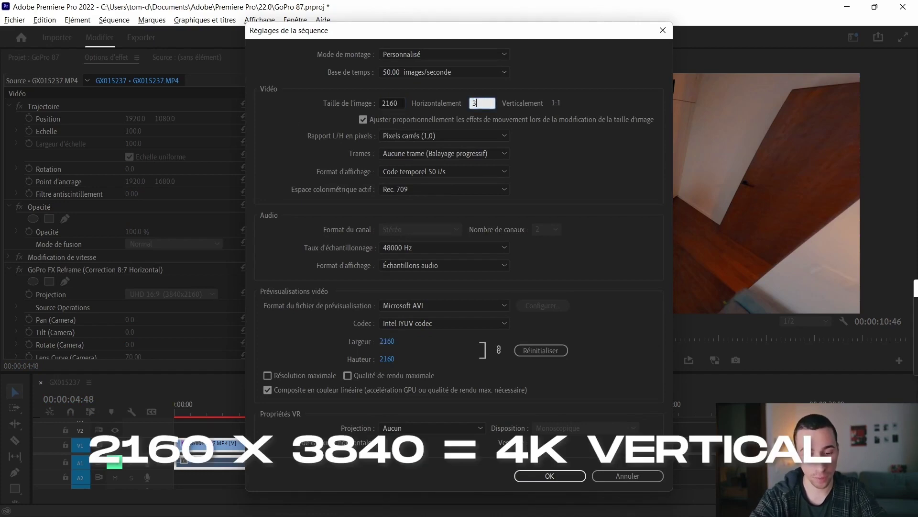
key("Return")
key("Return")
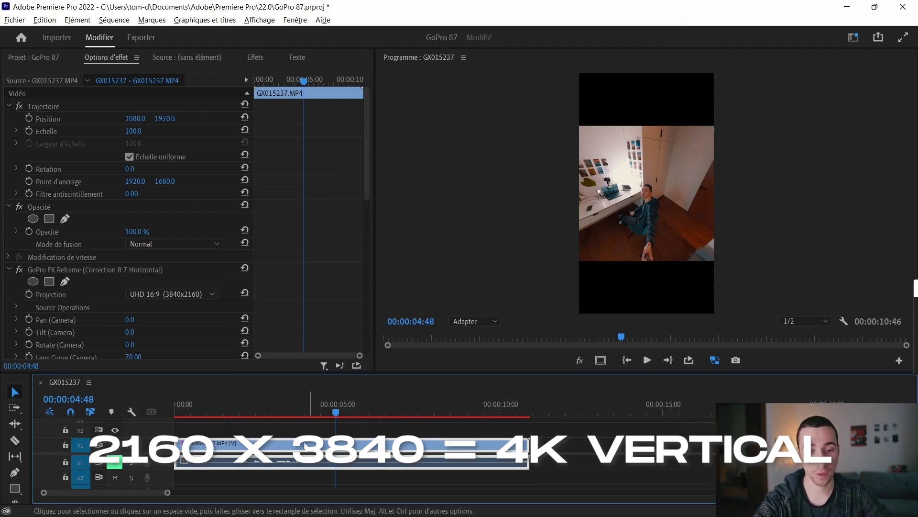
Find GoPro FX Reframe among the video effects, apply it to the GX015237.MP4 clip, and display the clip's effect settings
left_click(308, 425)
left_click(255, 57)
left_click(82, 73)
type("fx refram")
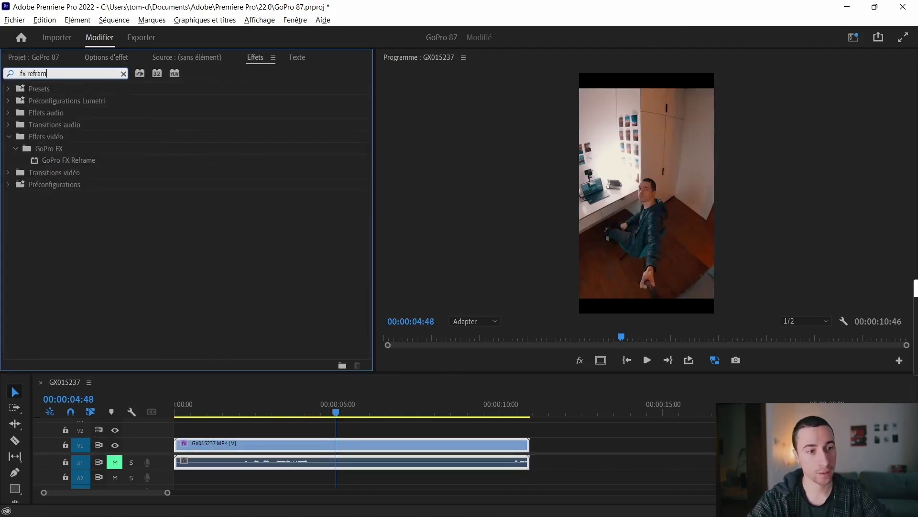
left_click_drag(67, 161, 344, 445)
left_click(90, 57)
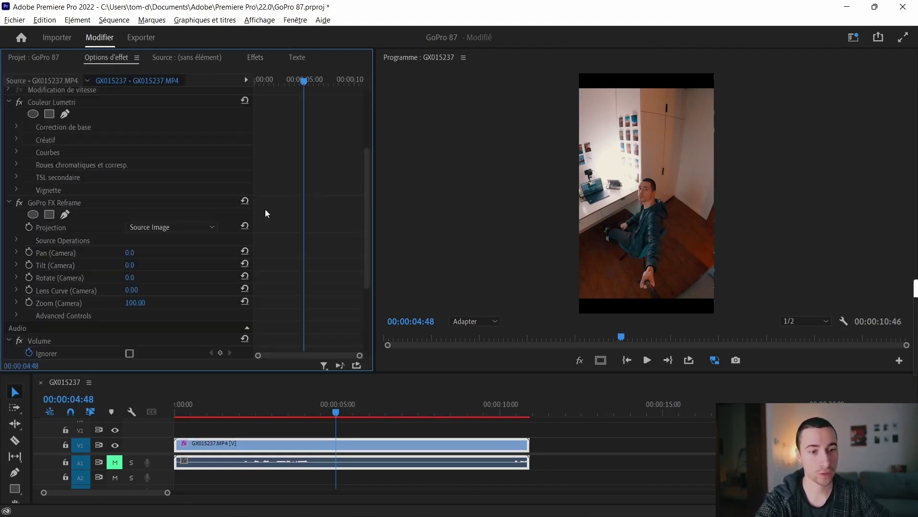
Keep GoPro FX Reframe's projection on Source Image and turn off Mirror Edges in its source operations
scroll(303, 170, "down", 3)
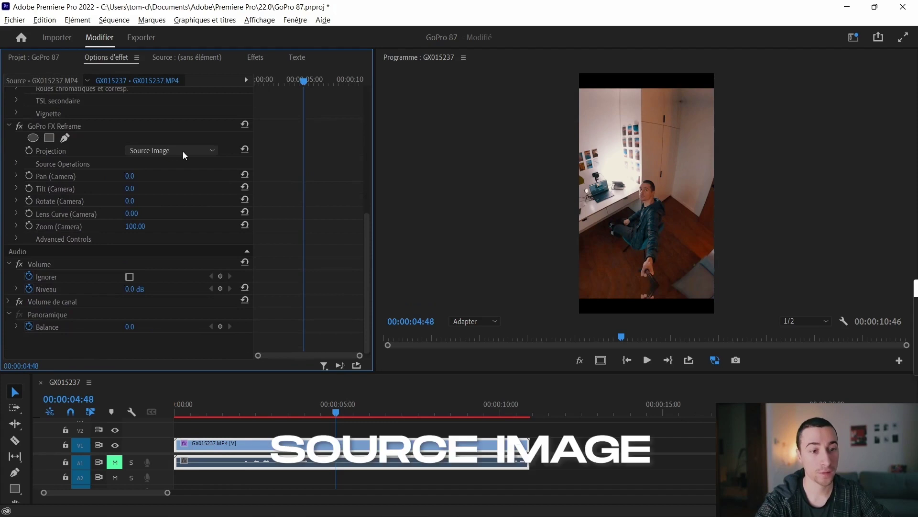
left_click(175, 150)
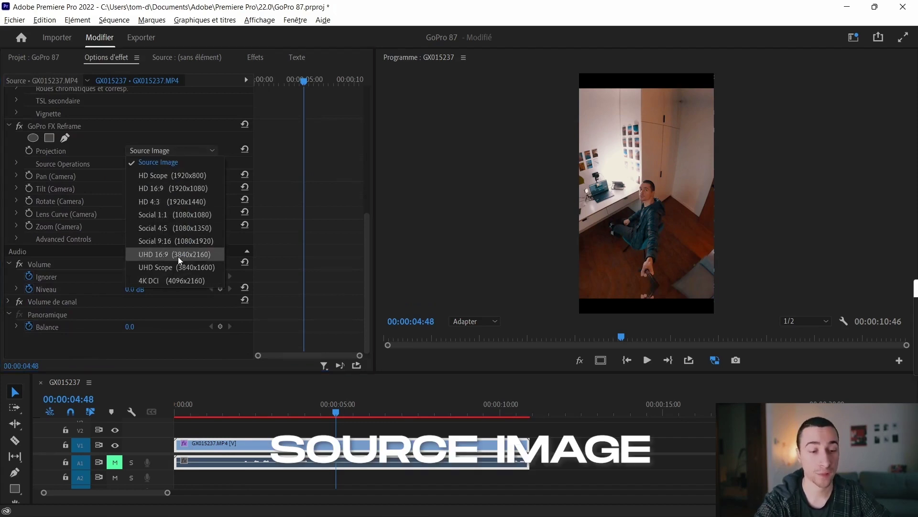
left_click(159, 163)
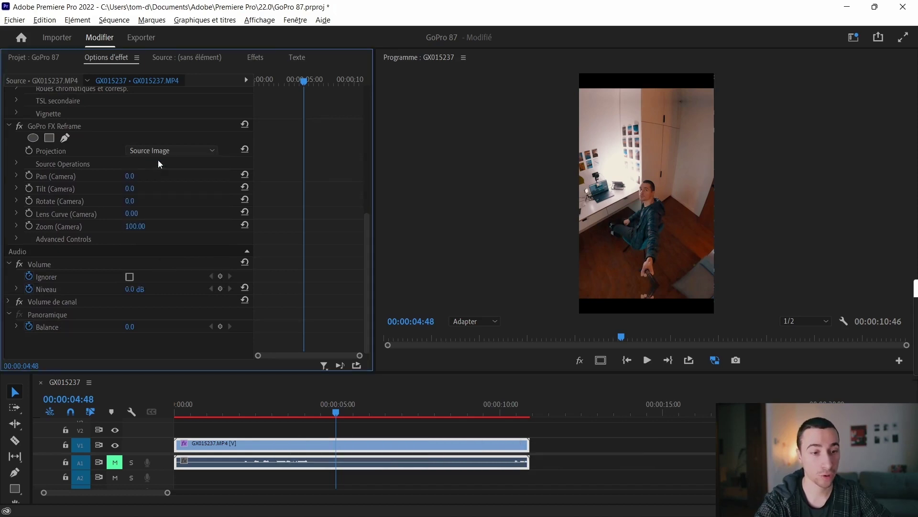
left_click(132, 214)
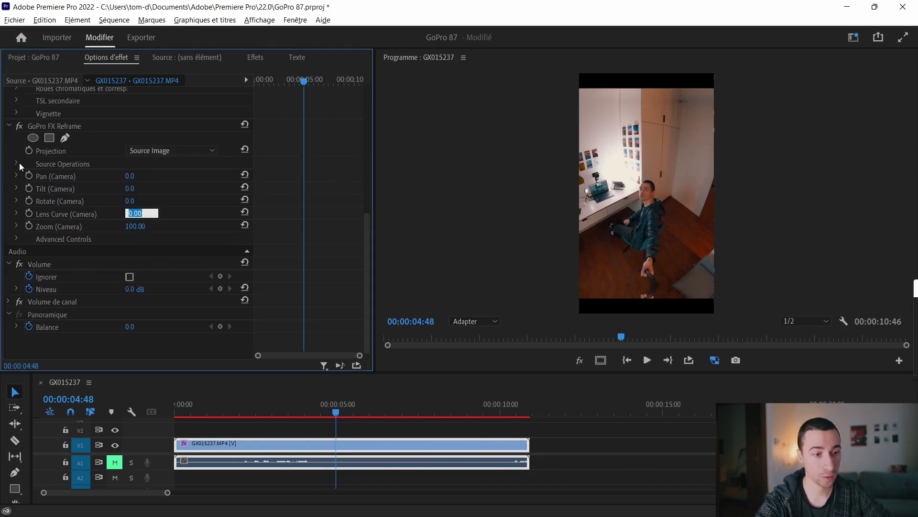
left_click(16, 163)
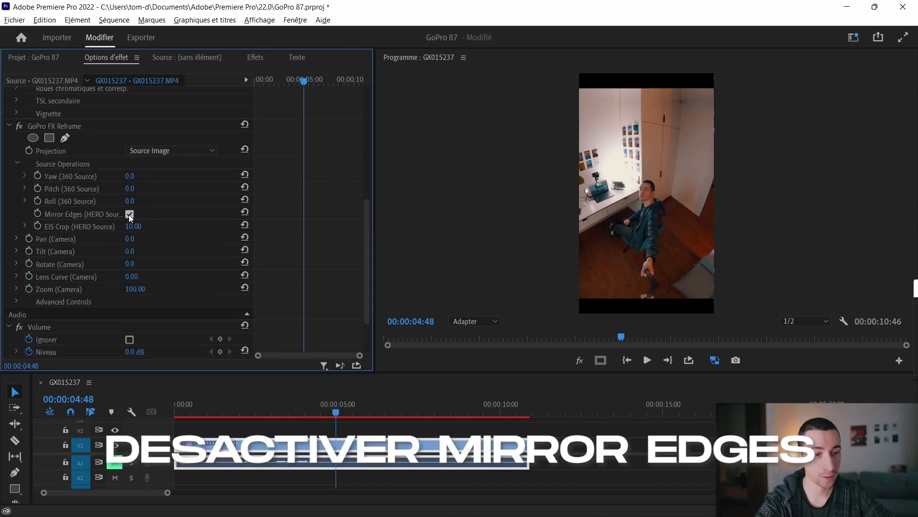
left_click(18, 163)
Set GoPro FX Reframe's Lens Curve to 70 and keep its camera Zoom at 100
type("70")
key("Return")
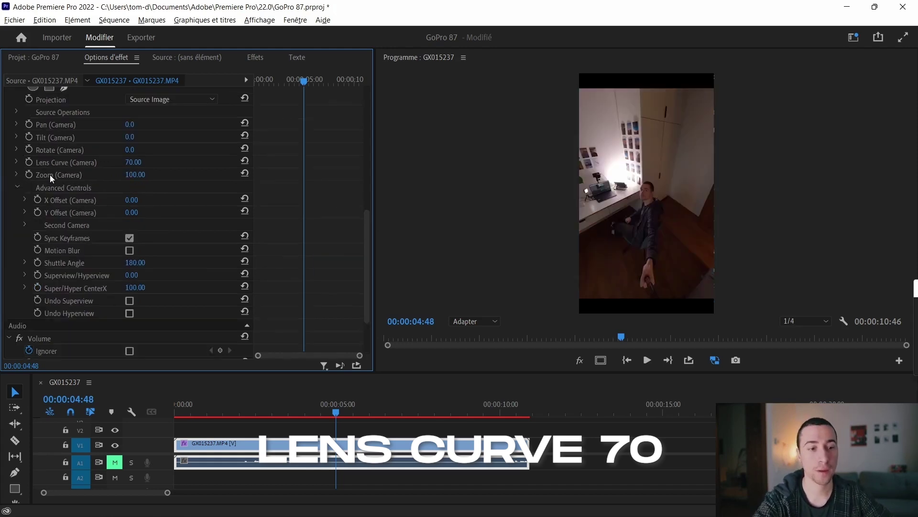
left_click(135, 174)
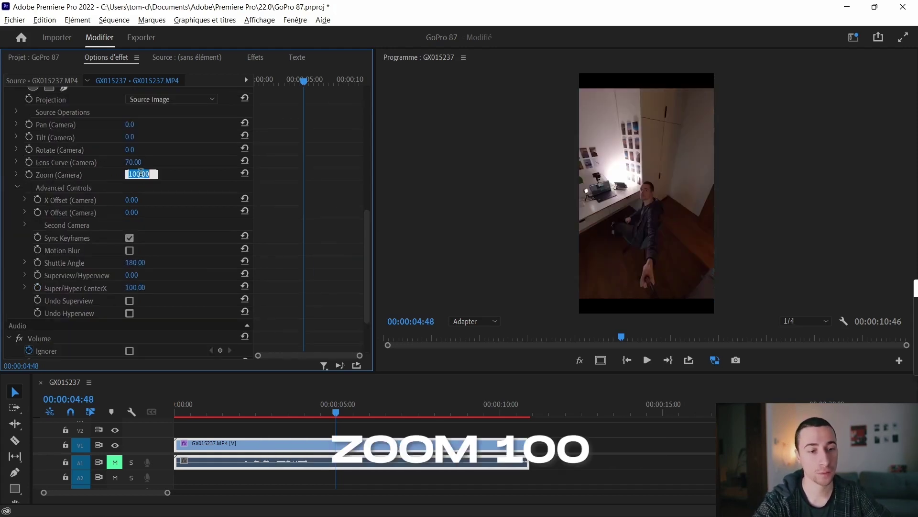
left_click(273, 191)
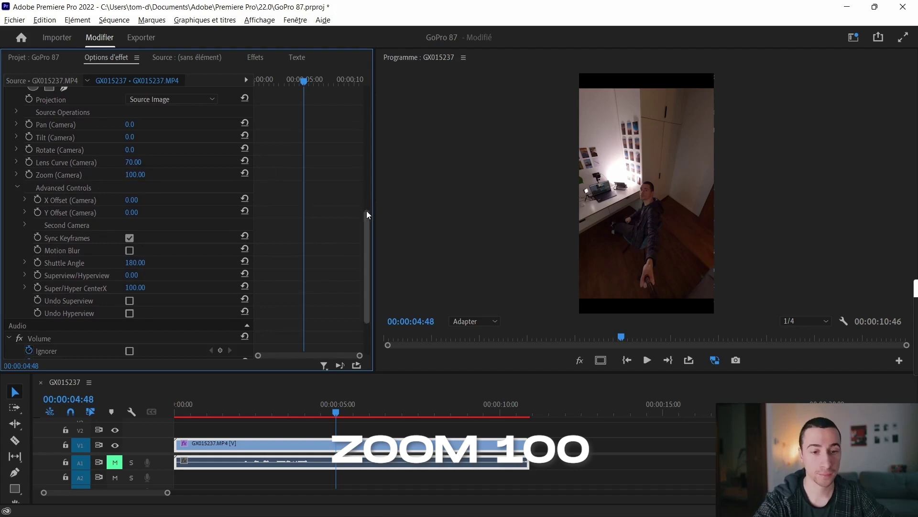
Set Superview/Hyperview to -50 in GoPro FX Reframe's advanced controls
left_click_drag(367, 211, 367, 222)
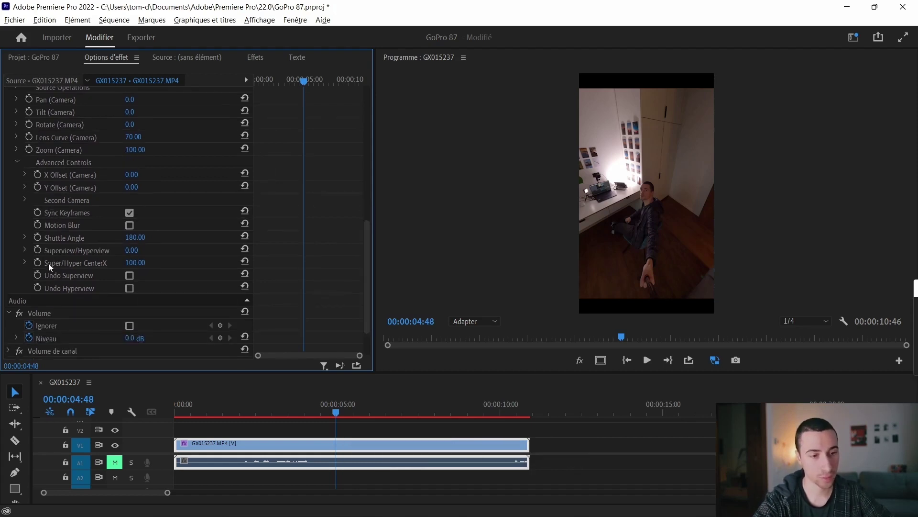
left_click(132, 250)
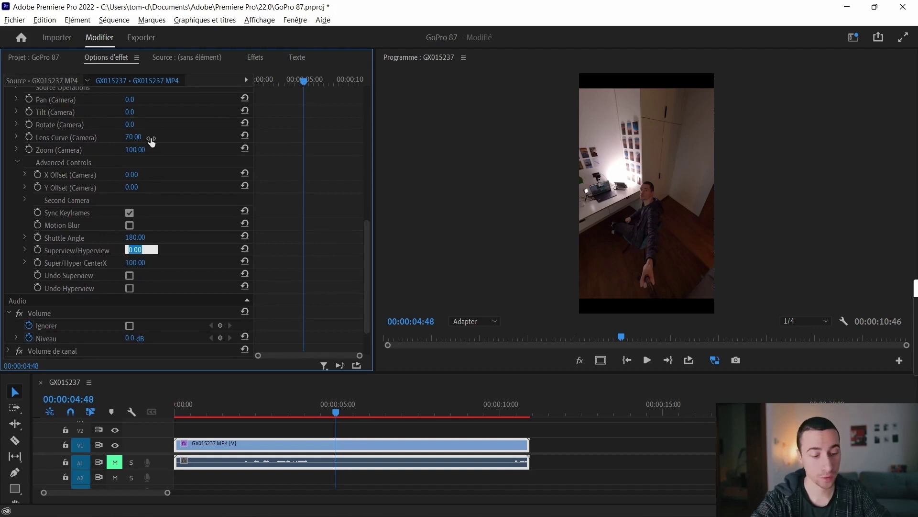
type("-50")
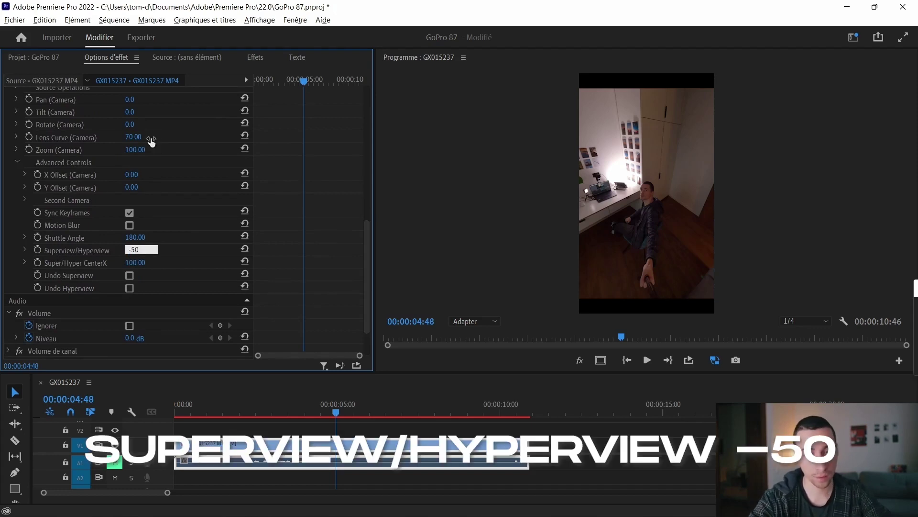
key("Return")
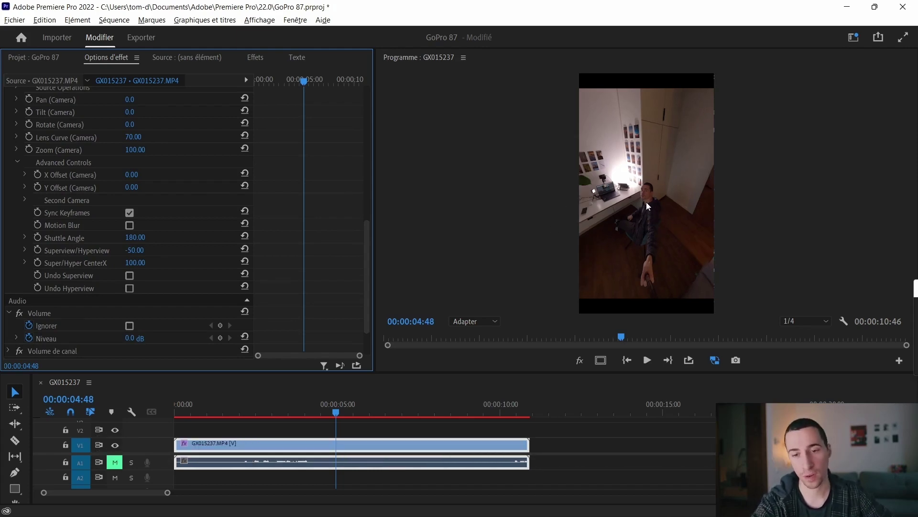
Set the clip's scale (Echelle) to 115 so it fills the vertical frame
scroll(339, 237, "up", 2)
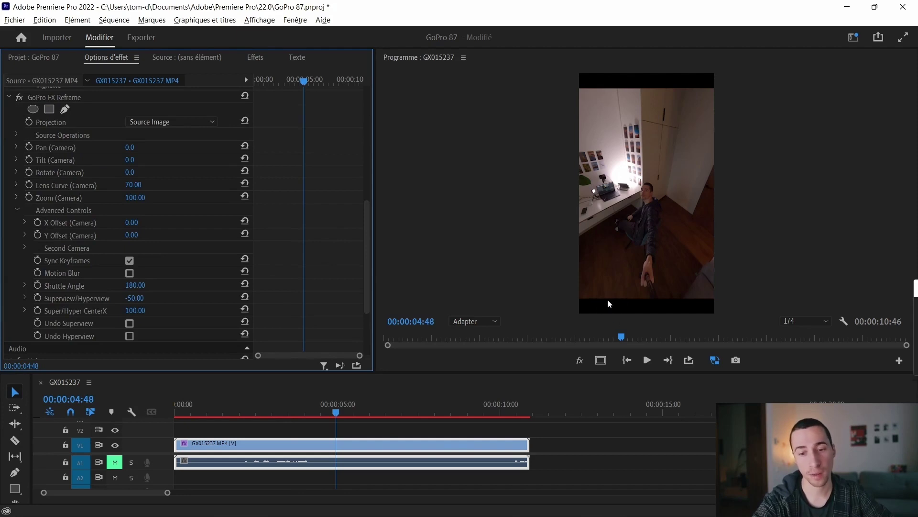
scroll(323, 253, "up", 10)
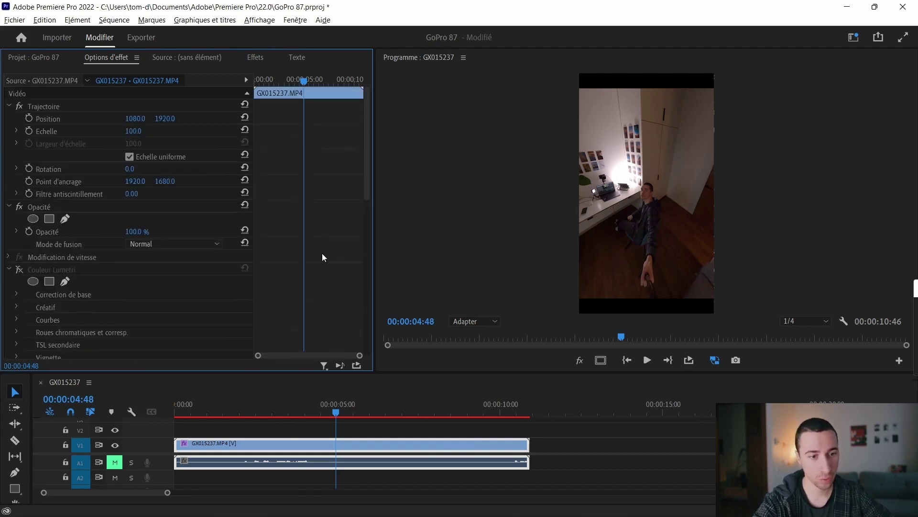
left_click(48, 132)
left_click(133, 130)
type("115")
key("Return")
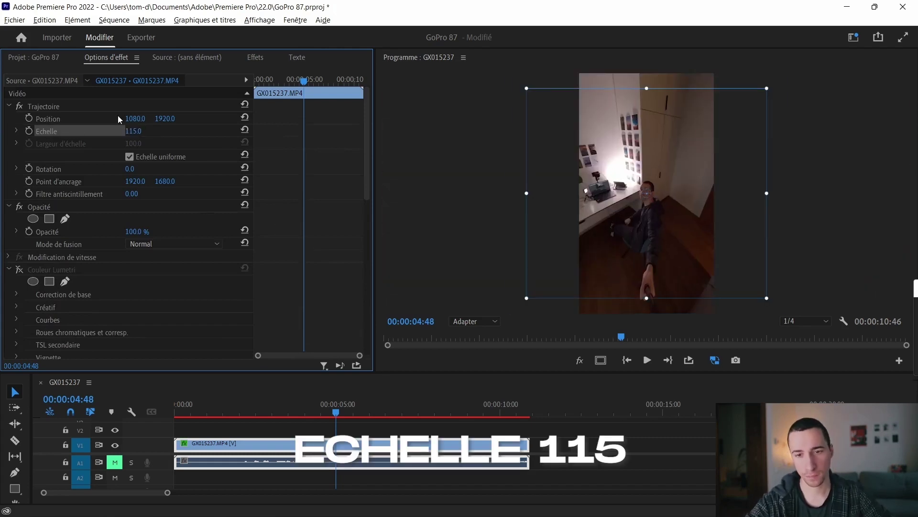
Review the clip's Trajectoire scale setting and its GoPro FX Reframe effect
left_click(440, 220)
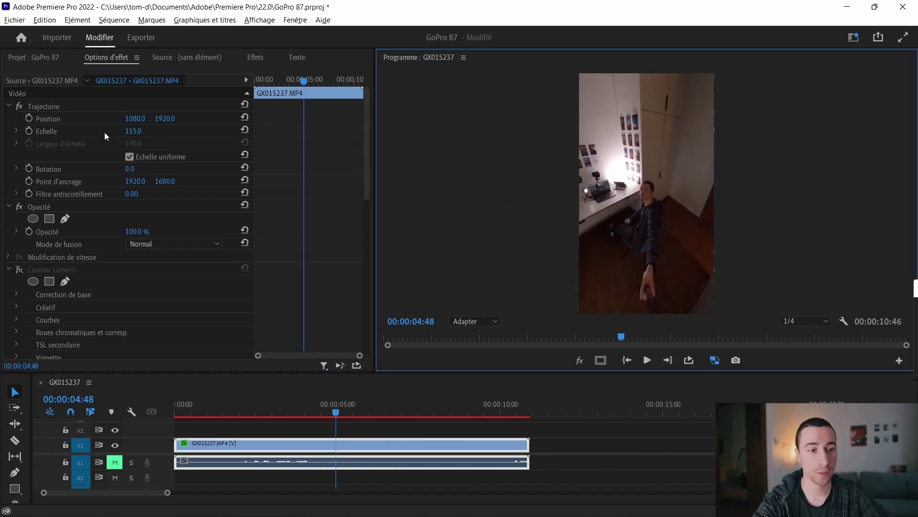
left_click(45, 107)
left_click(53, 132)
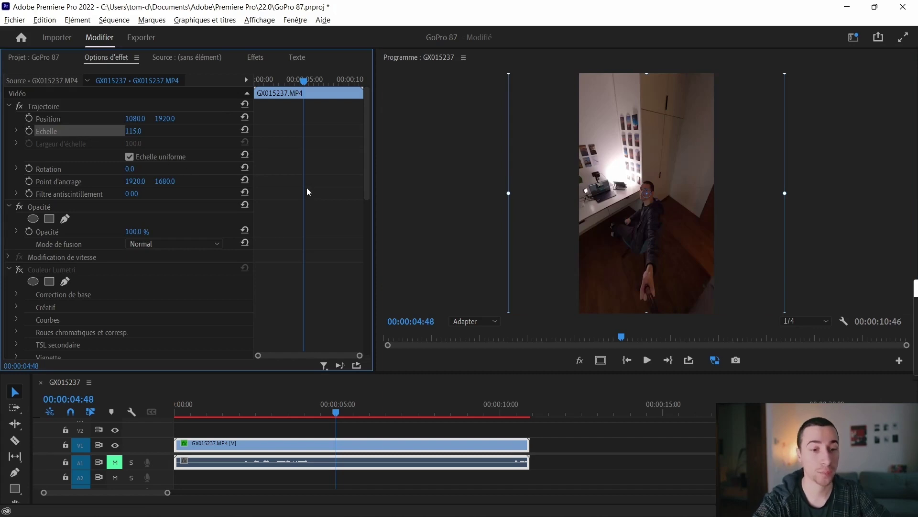
scroll(311, 191, "down", 8)
left_click(61, 178)
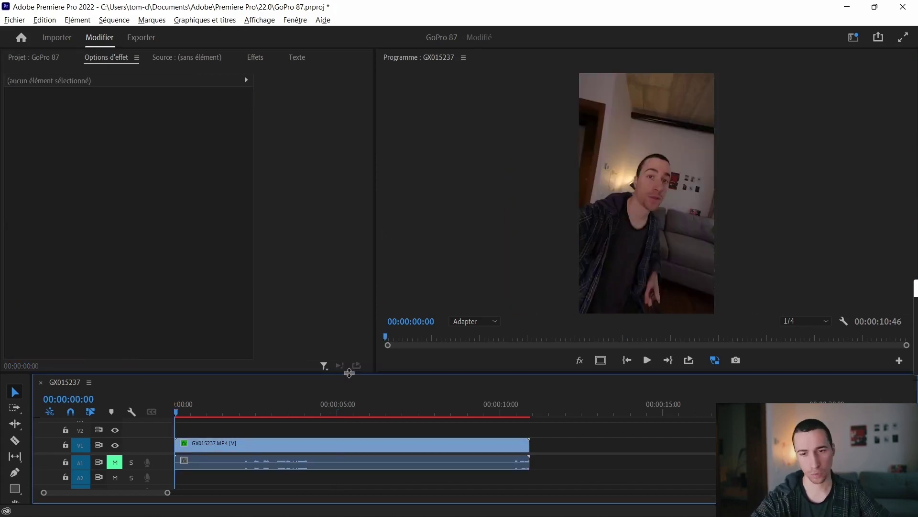
Play the vertical sequence from the start, pausing and replaying it to check the reframed picture
key("space")
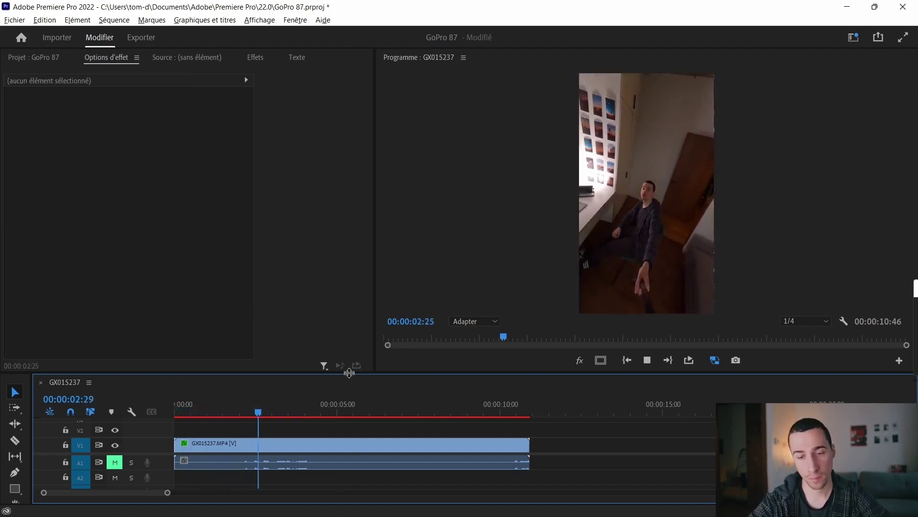
key("space")
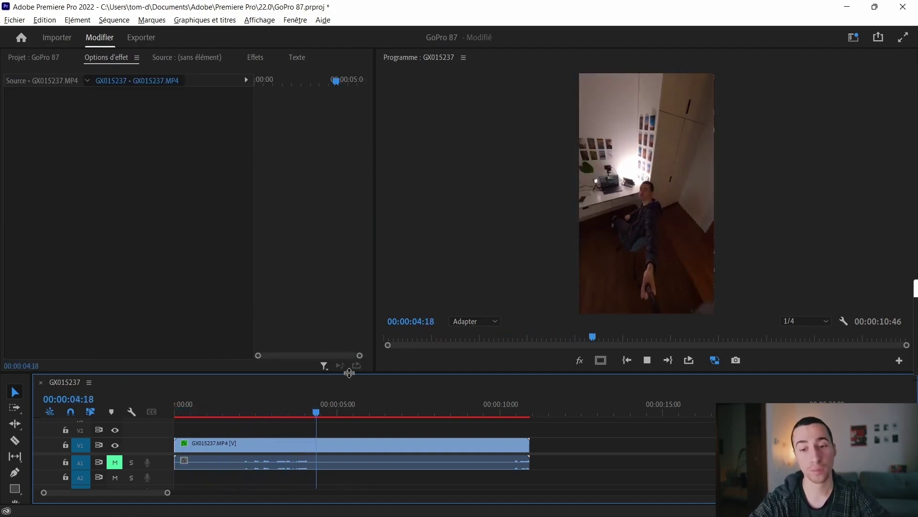
key("space")
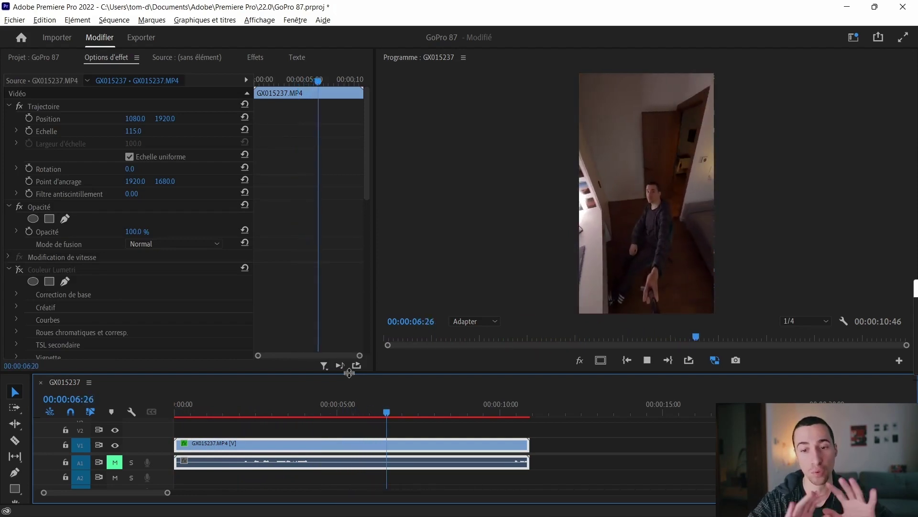
key("space")
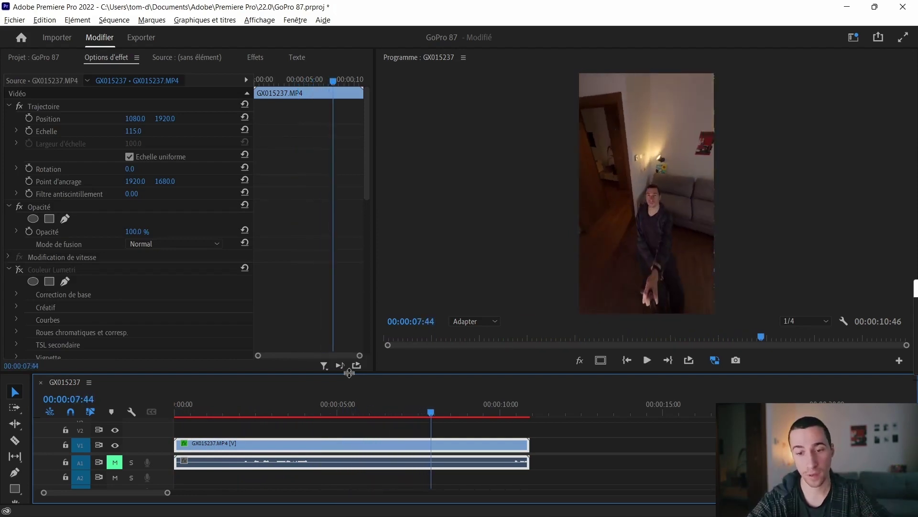
left_click(627, 359)
key("space")
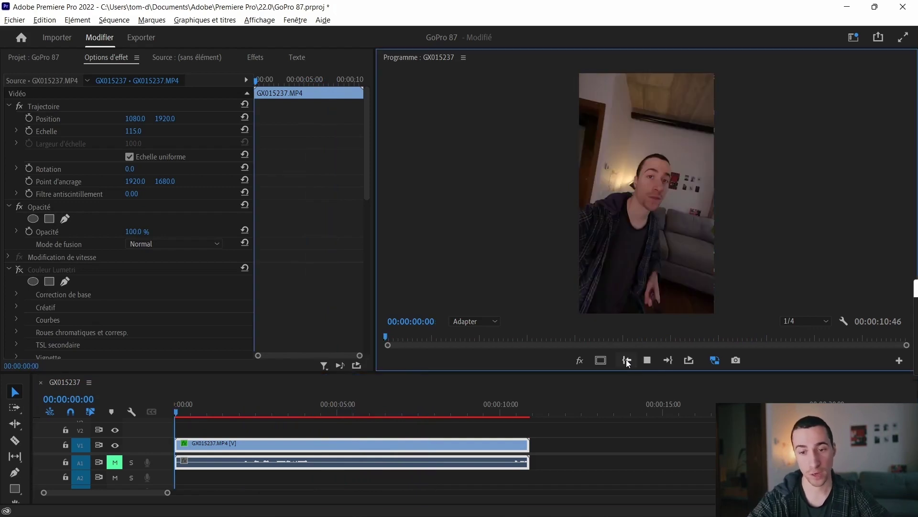
key("space")
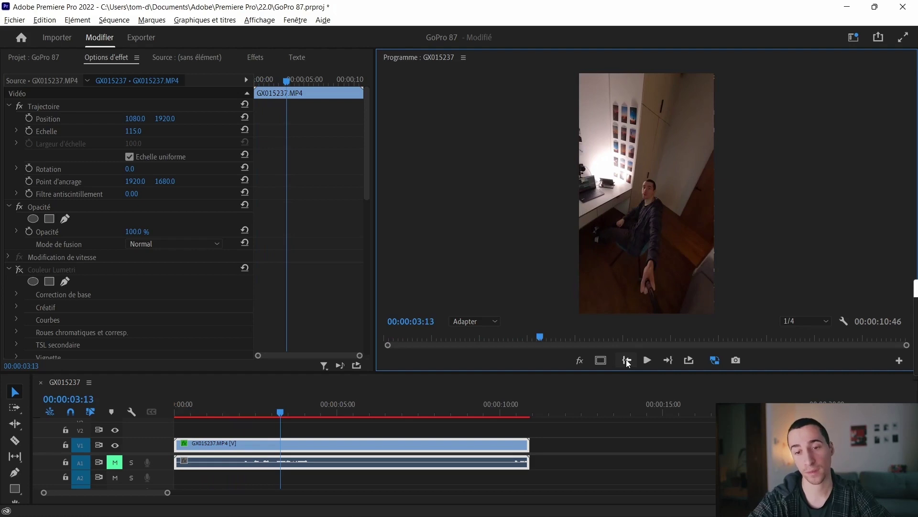
key("space")
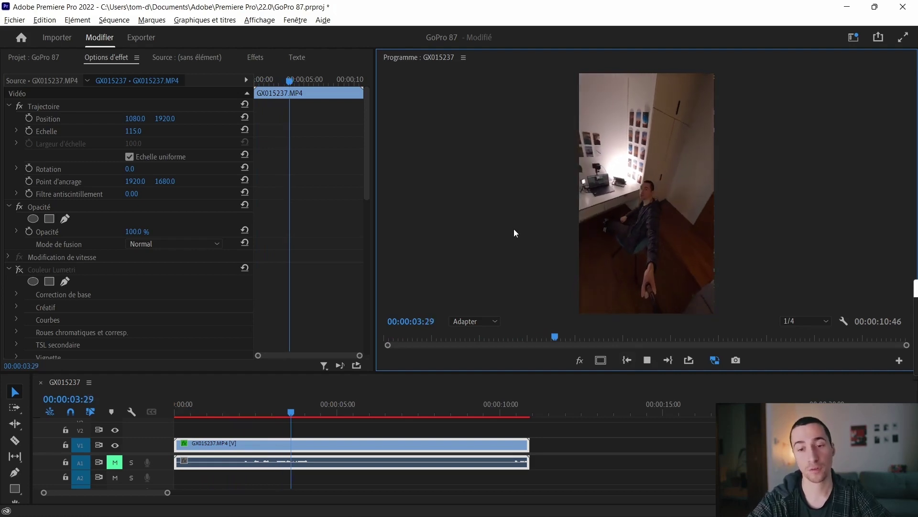
key("space")
Re-enable the clip's Lumetri colour effect and move the playhead to 00:00:08:41
left_click(19, 269)
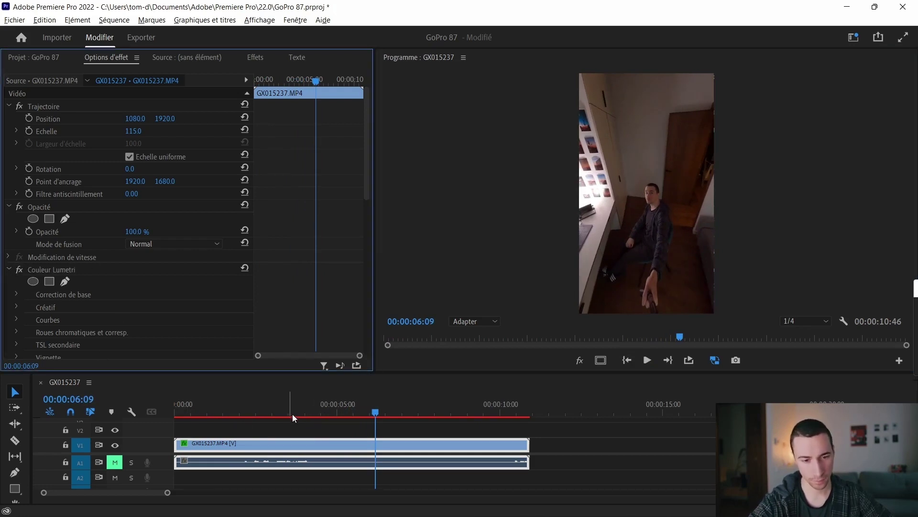
left_click(462, 410)
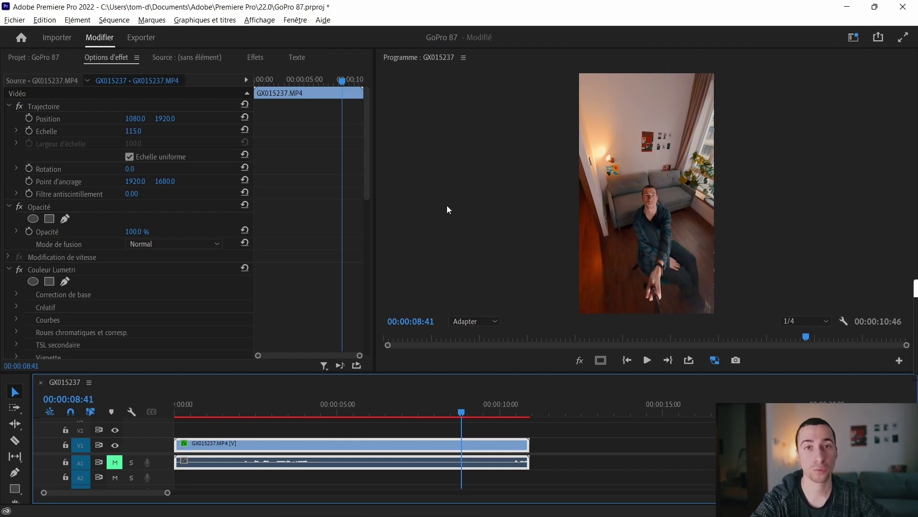
Try enlarging the clip's scale to 221, undo the change, and deselect the clip
left_click_drag(133, 134, 482, 209)
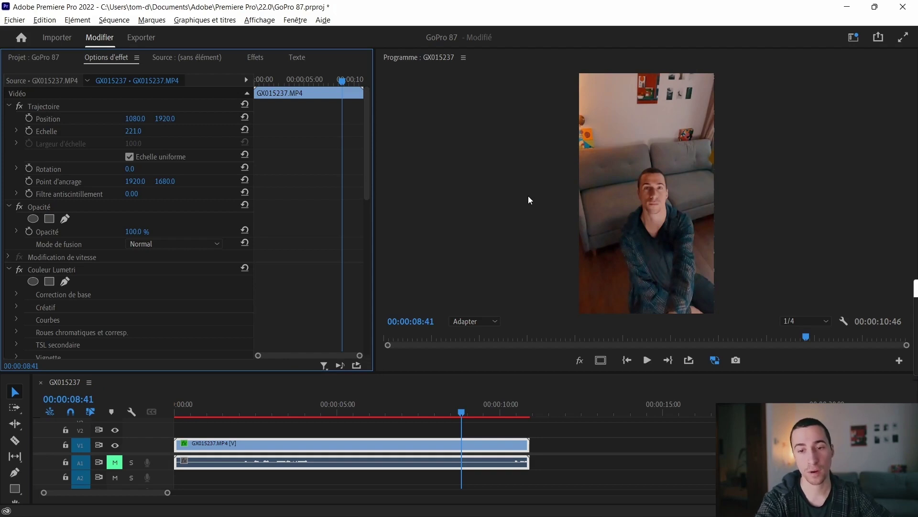
key("ctrl+z")
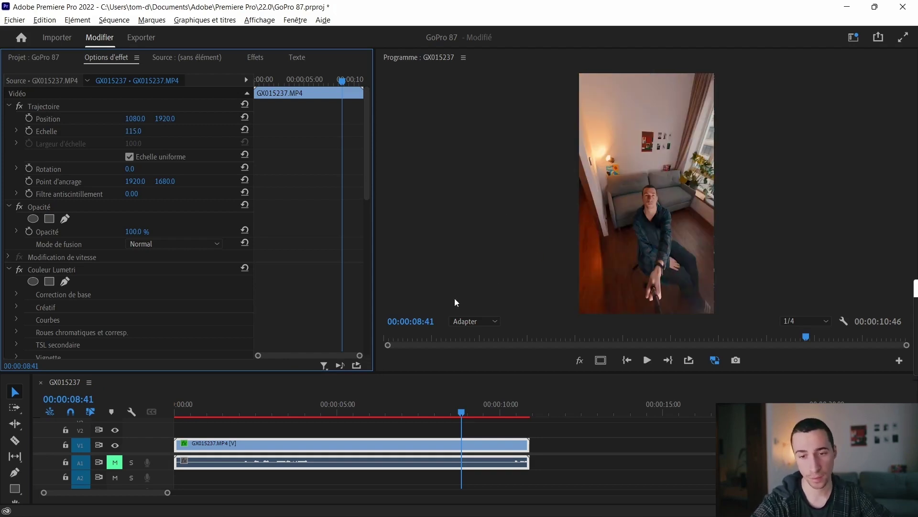
left_click(475, 195)
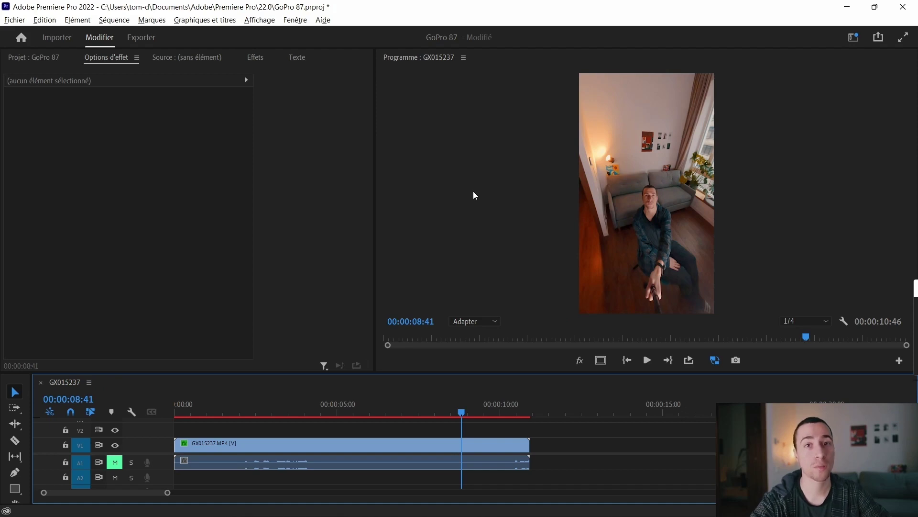
left_click(475, 187)
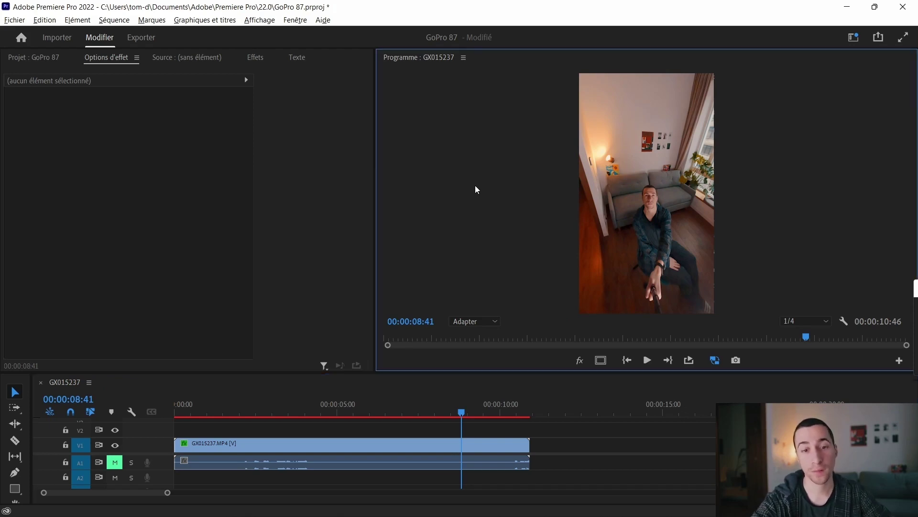